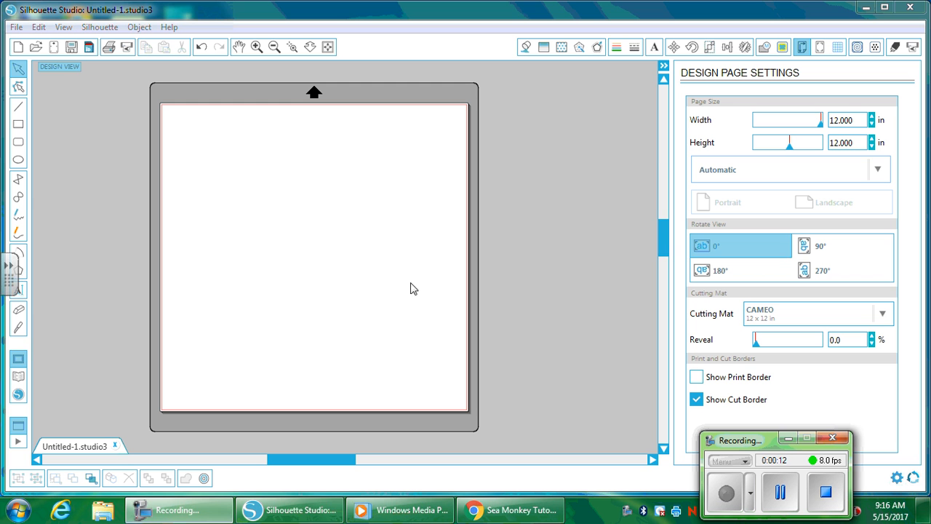
# Draw a square about 3.72 in wide in the upper-left area of the page and select it
pyautogui.click(18, 125)
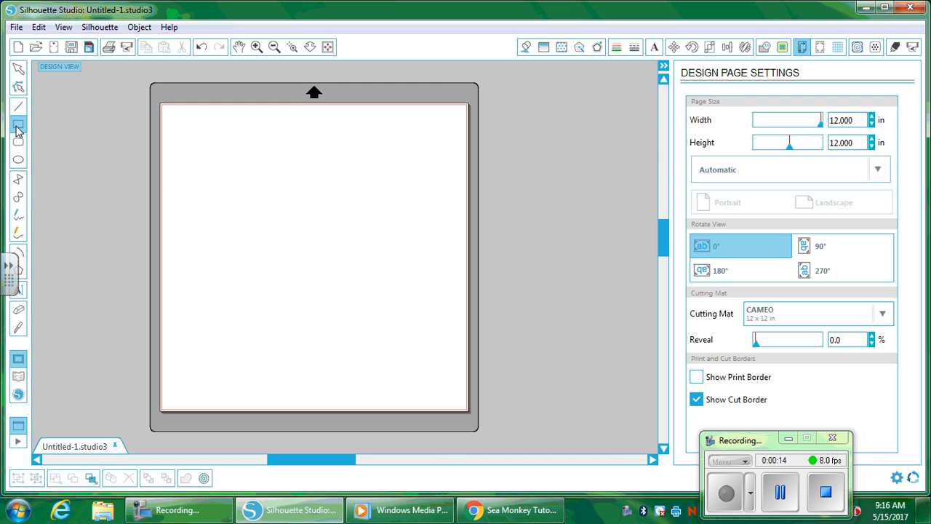
pyautogui.moveTo(190, 138); pyautogui.dragTo(286, 234)
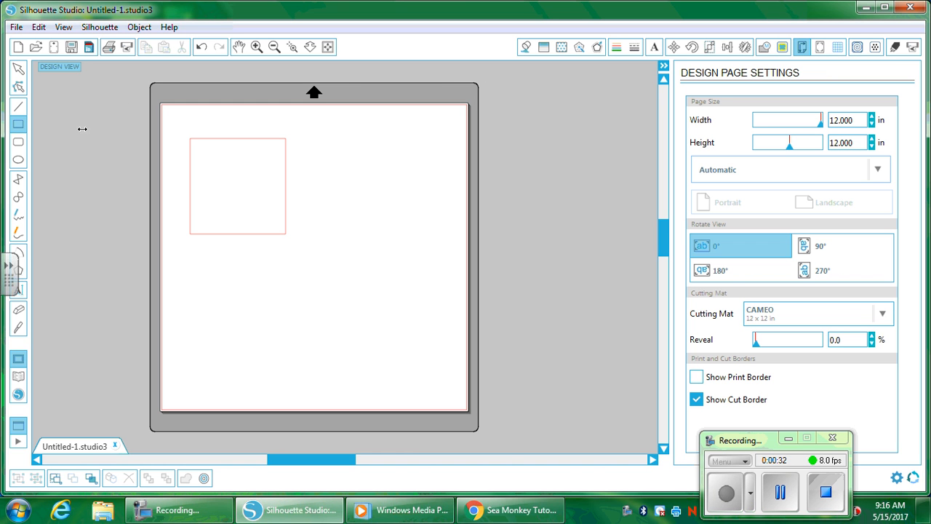
pyautogui.click(18, 70)
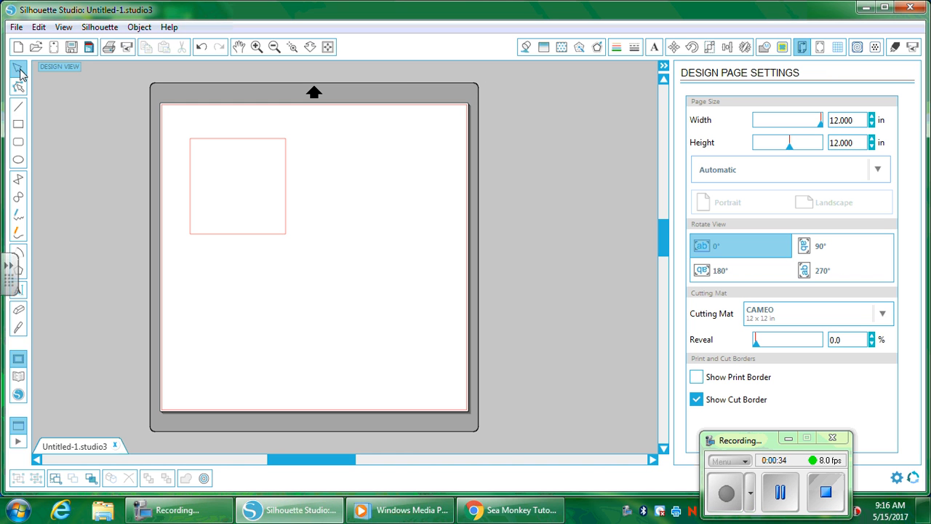
pyautogui.moveTo(237, 162); pyautogui.dragTo(407, 235)
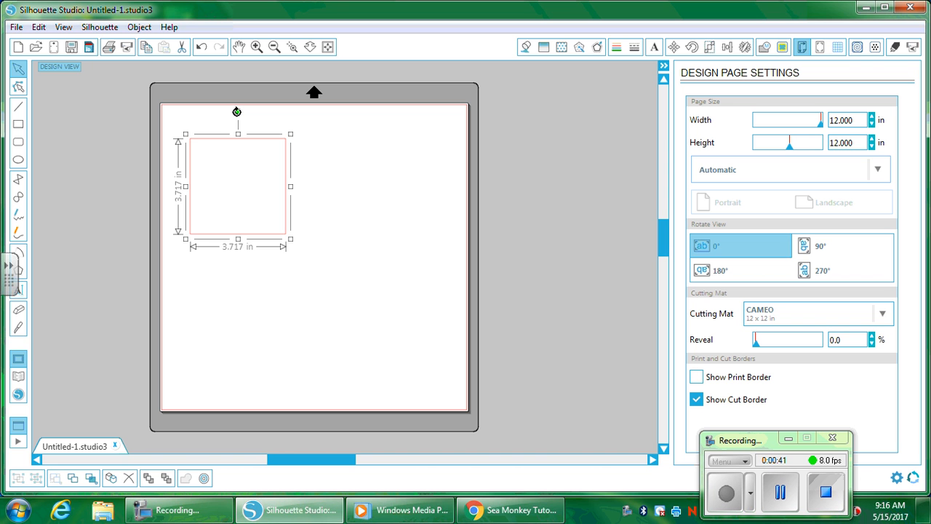
# Rotate the square to a tilt and reposition it nearer the page centre, stretching it into a rectangle about 6.67 in long
pyautogui.moveTo(236, 112); pyautogui.dragTo(240, 191)
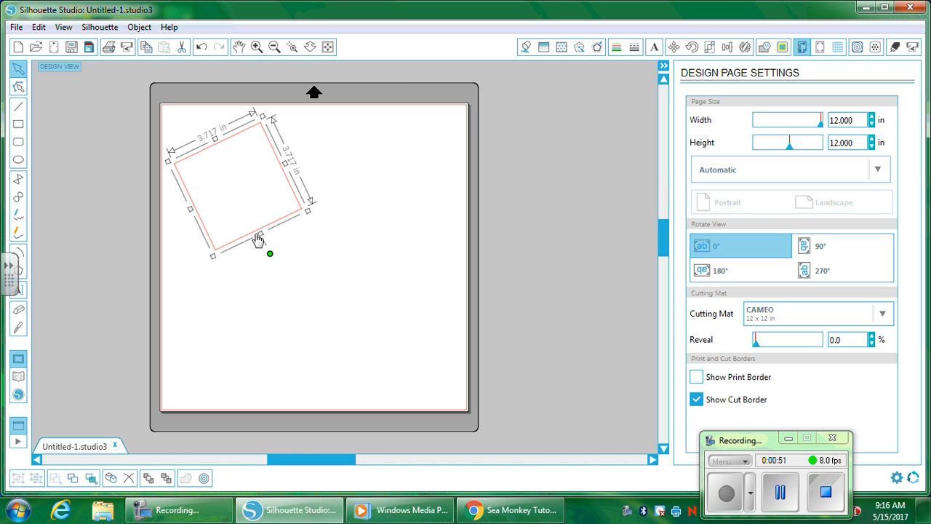
pyautogui.moveTo(250, 242); pyautogui.dragTo(291, 286)
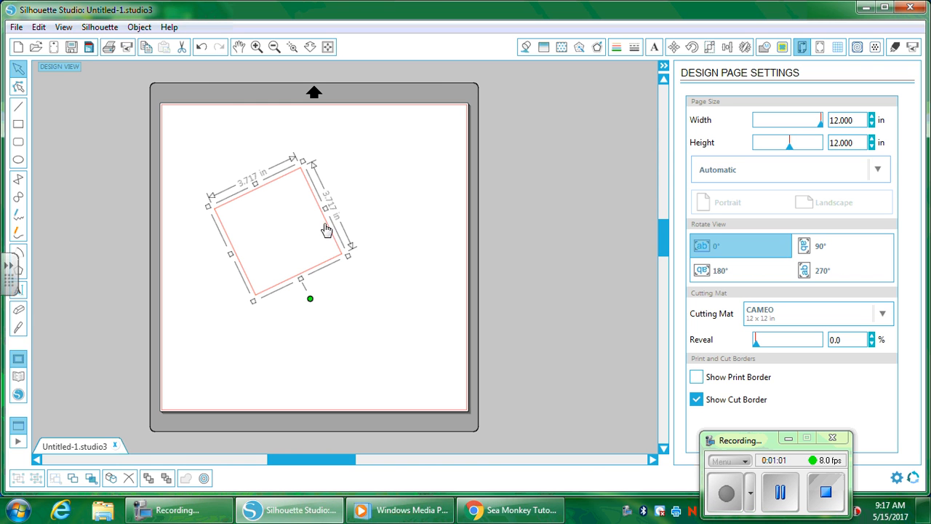
pyautogui.moveTo(327, 208); pyautogui.dragTo(399, 187)
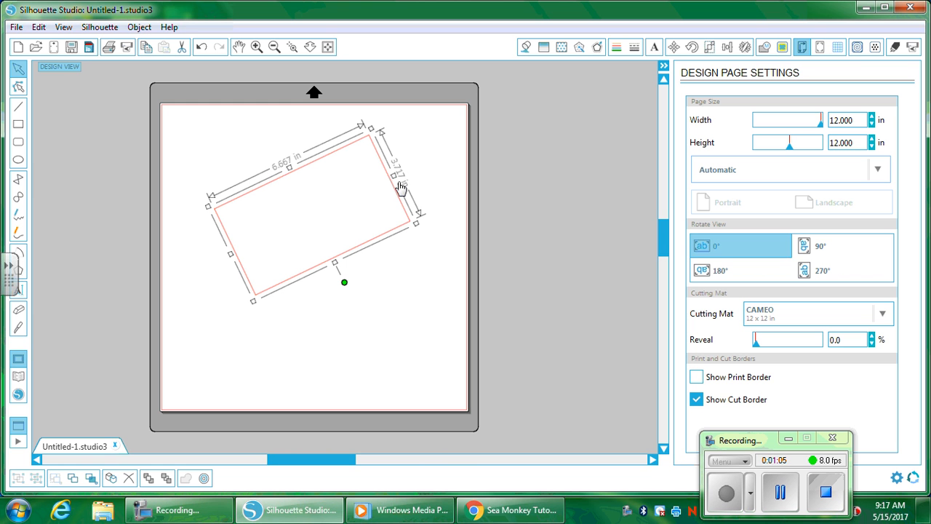
# Edit the tilted rectangle's points, pulling its lower-right and upper-left corners inward to form an irregular four-sided shape
pyautogui.rightClick(400, 188)
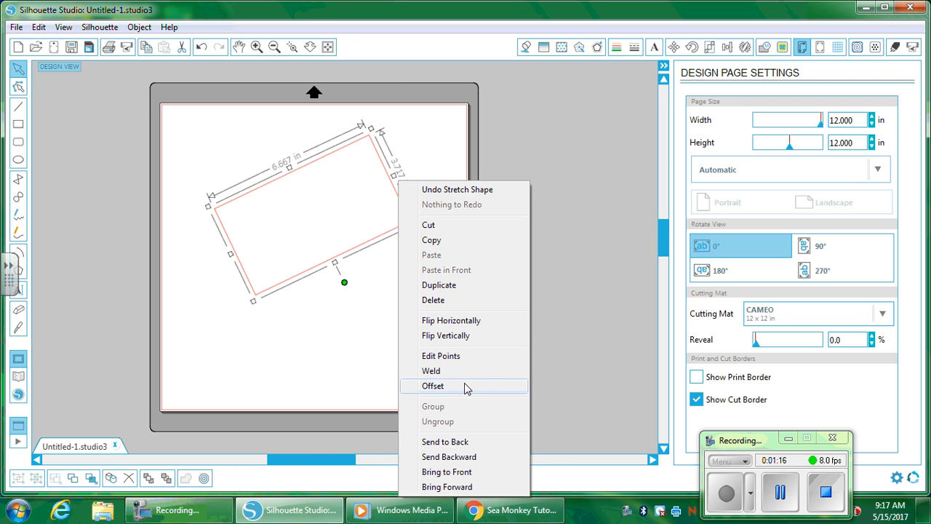
pyautogui.click(447, 365)
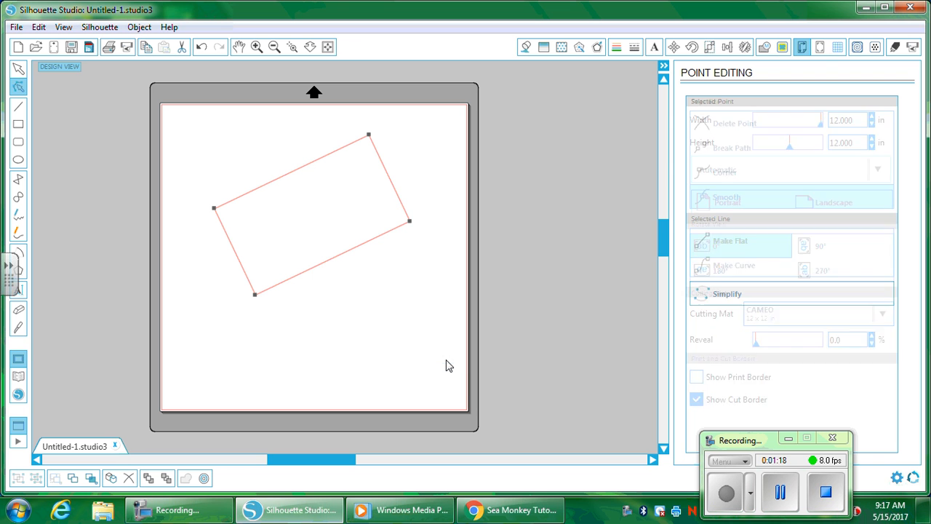
pyautogui.click(411, 222)
pyautogui.moveTo(412, 224); pyautogui.dragTo(320, 282)
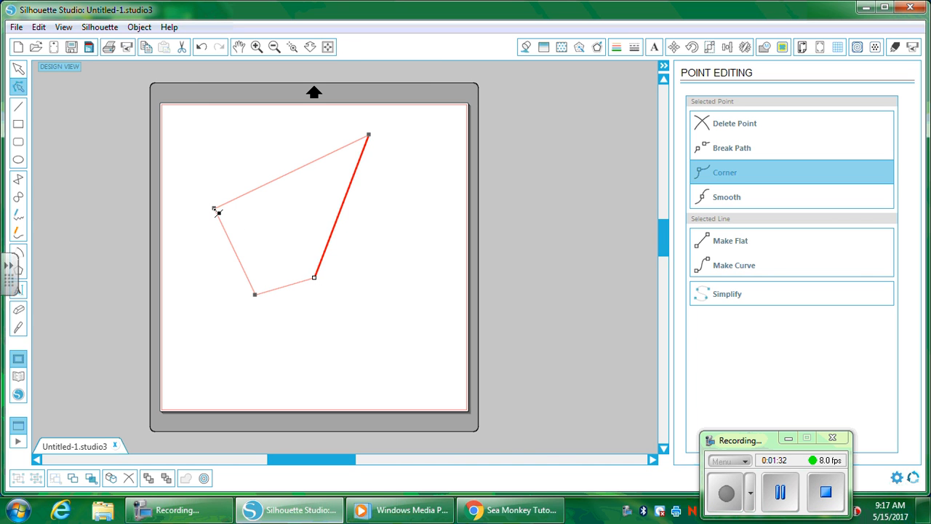
pyautogui.moveTo(217, 211); pyautogui.dragTo(260, 238)
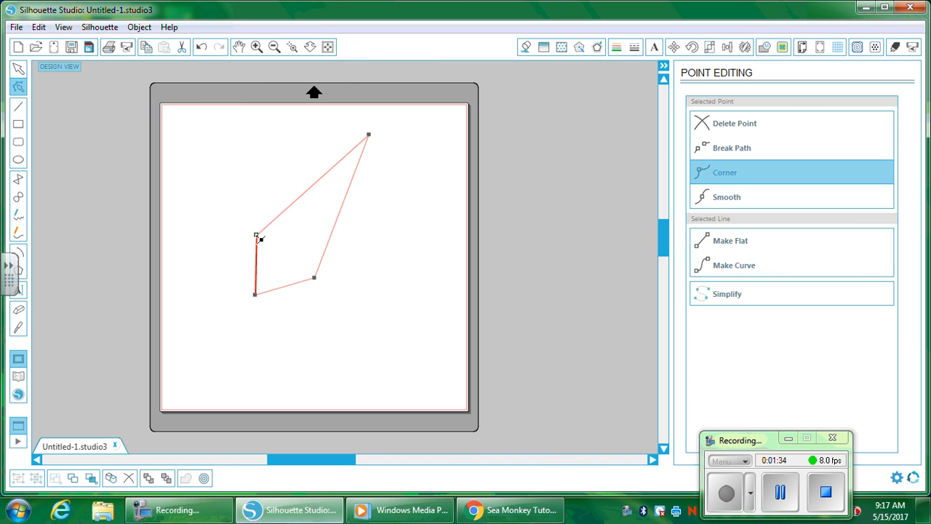
pyautogui.rightClick(336, 224)
pyautogui.click(348, 218)
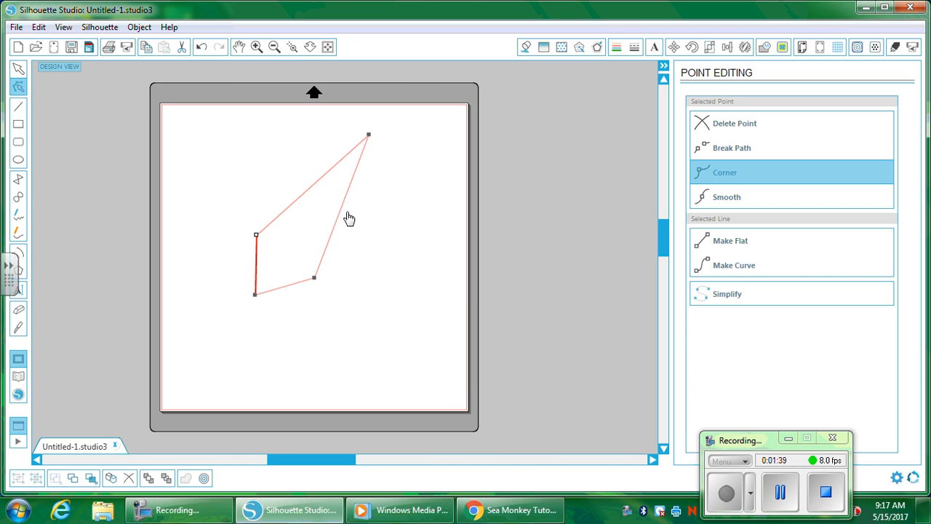
# Select the whole irregular four-sided shape and delete it from the page
pyautogui.click(218, 143)
pyautogui.moveTo(218, 141); pyautogui.dragTo(409, 285)
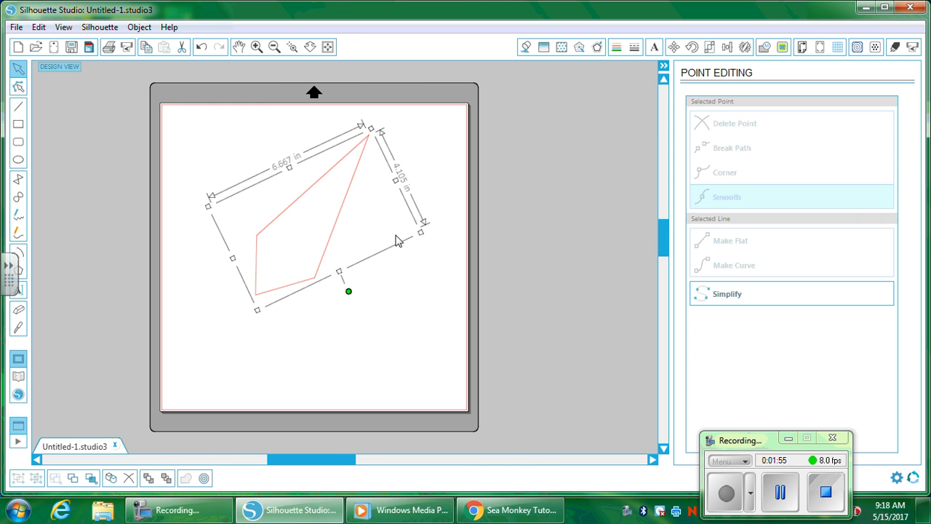
pyautogui.press('Delete')
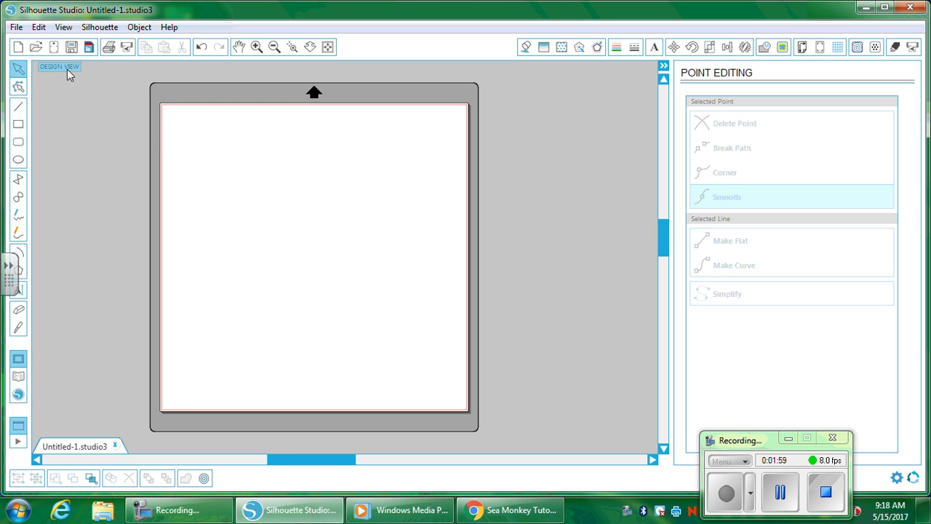
# Draw a rounded rectangle about 9.32 in wide across the page and a smaller, flatter one just above it
pyautogui.click(19, 143)
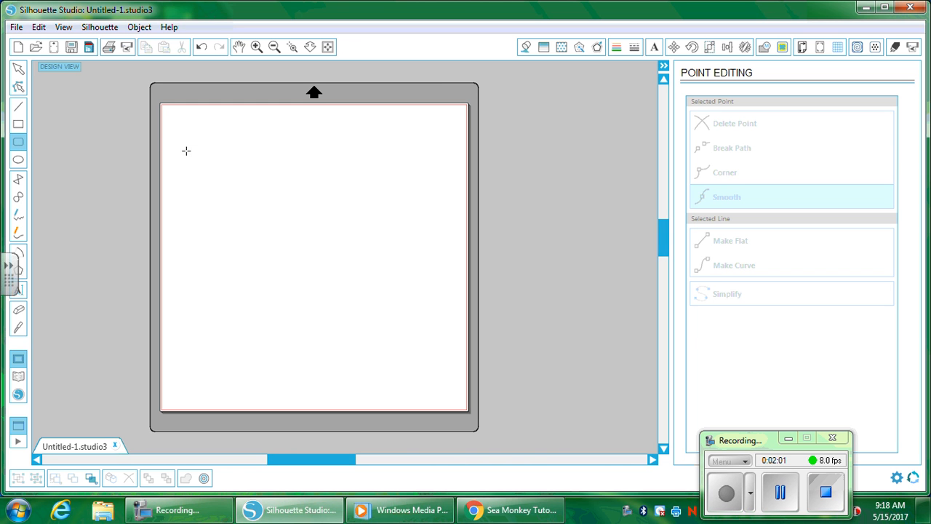
pyautogui.moveTo(206, 153); pyautogui.dragTo(444, 309)
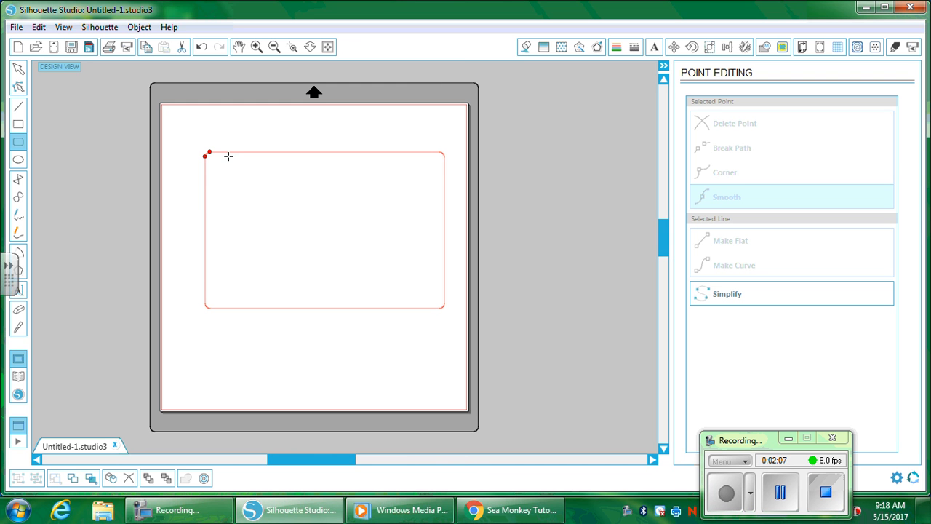
pyautogui.click(353, 248)
pyautogui.rightClick(353, 247)
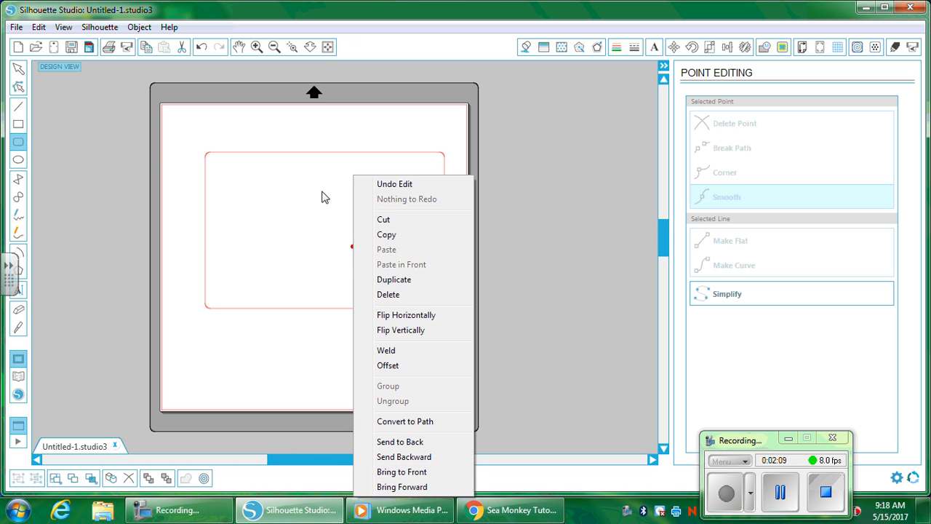
pyautogui.click(352, 151)
pyautogui.moveTo(352, 150); pyautogui.dragTo(210, 127)
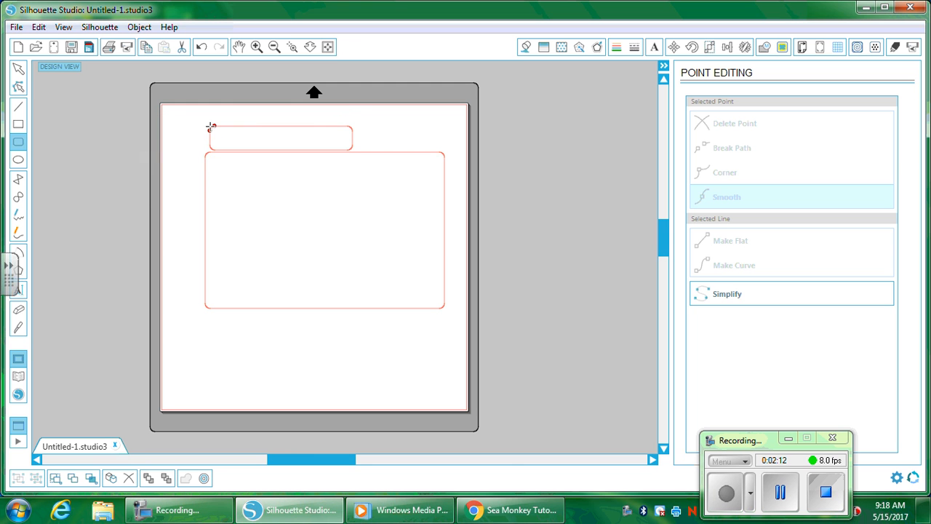
# Select both rounded rectangles together and delete them
pyautogui.click(22, 71)
pyautogui.click(171, 114)
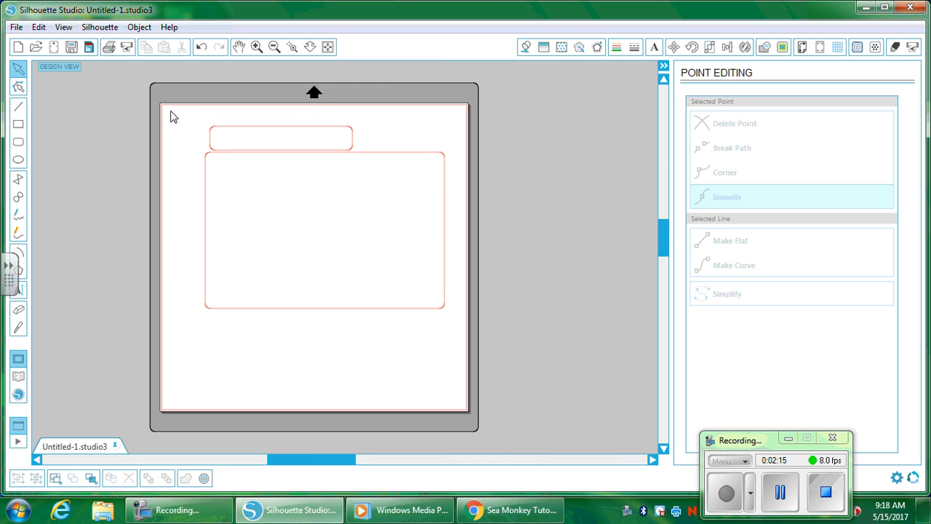
pyautogui.moveTo(173, 116); pyautogui.dragTo(460, 353)
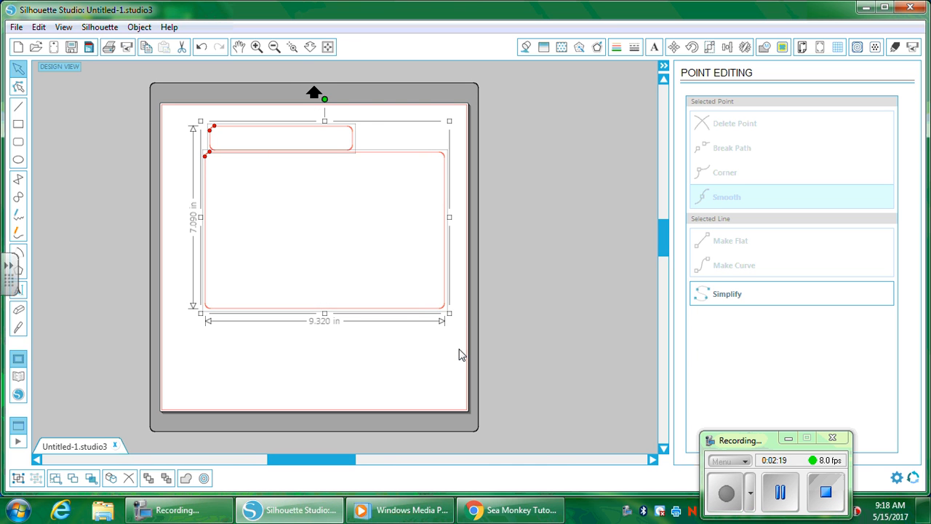
pyautogui.press('Delete')
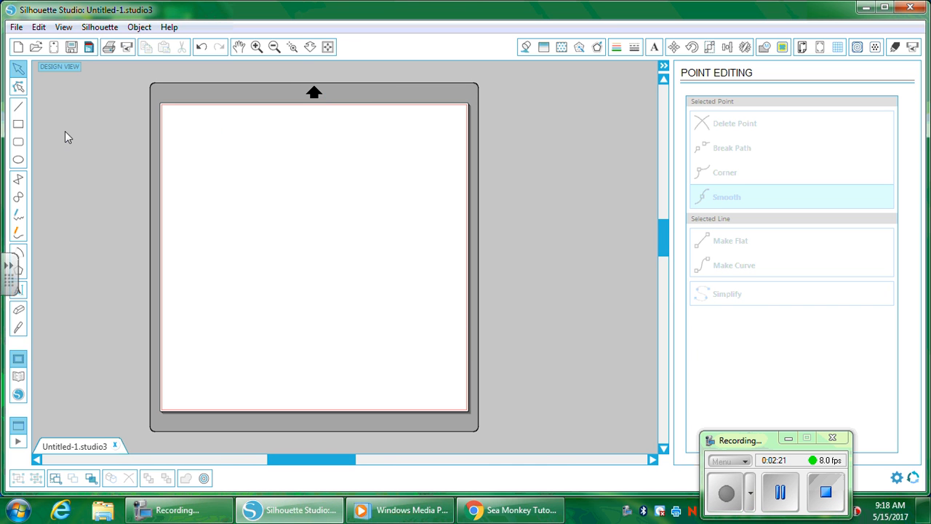
# Draw a closed, self-crossing seven-point polygon with straight edges on the left half of the page, ending at its starting point
pyautogui.click(19, 180)
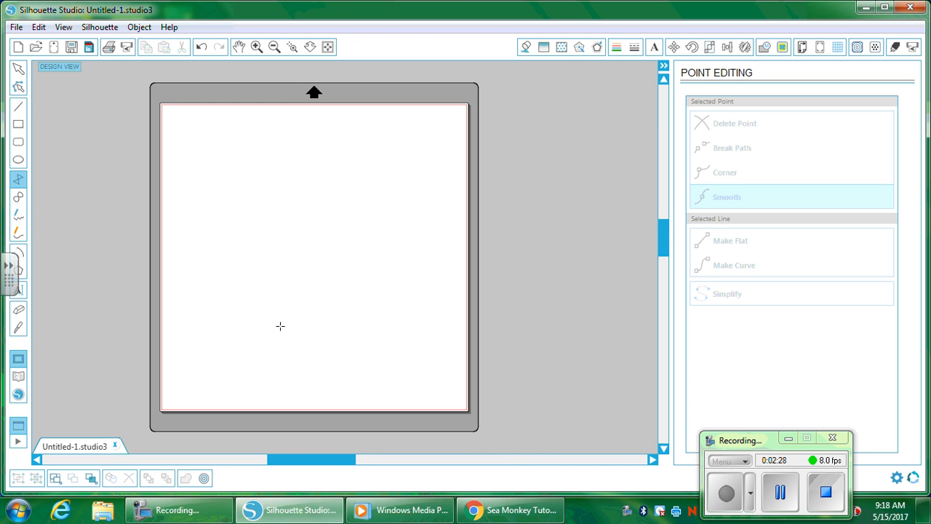
pyautogui.click(221, 332)
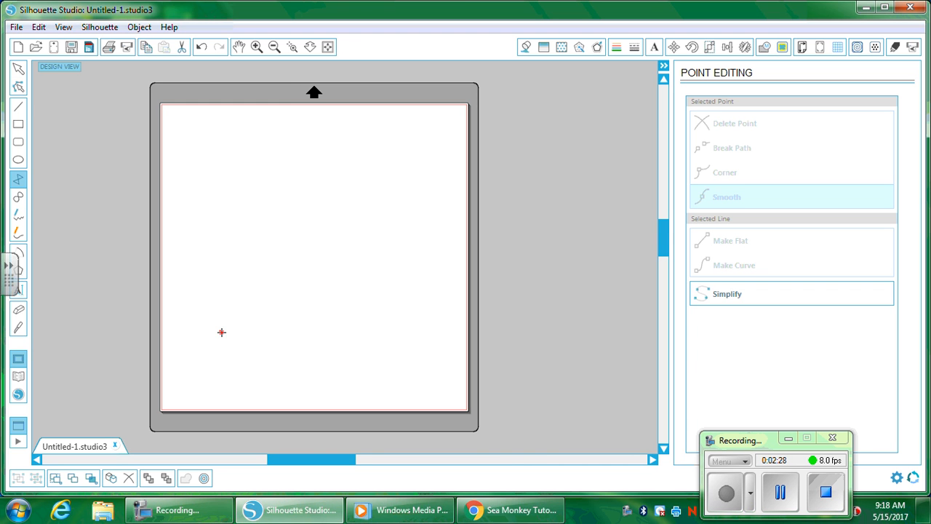
pyautogui.click(373, 218)
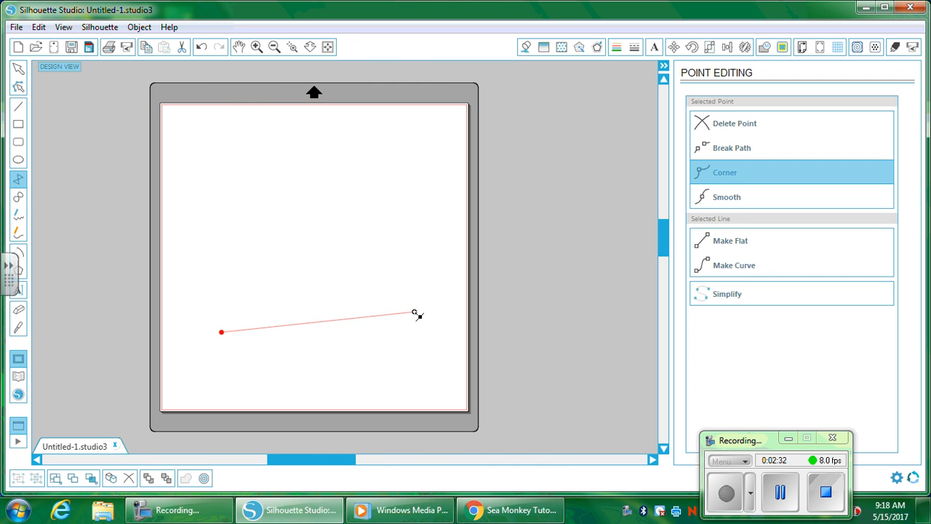
pyautogui.click(274, 301)
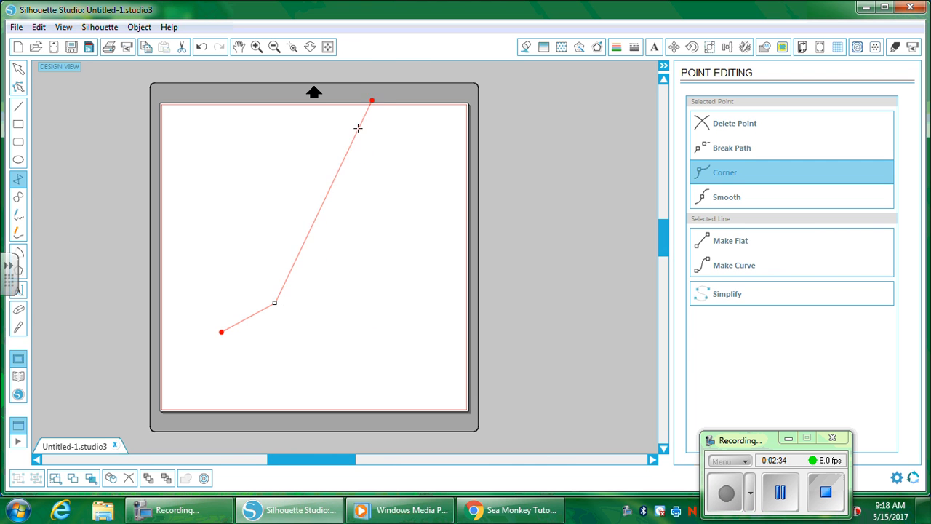
pyautogui.click(261, 190)
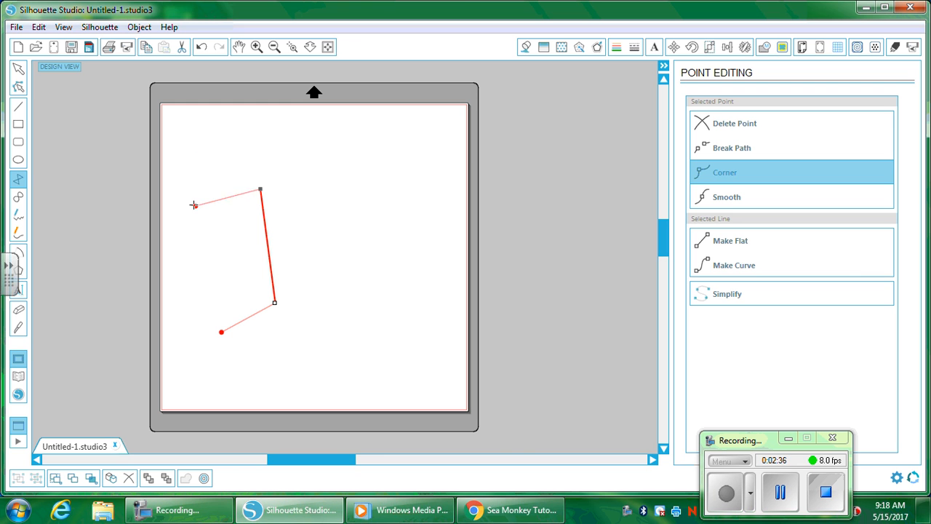
pyautogui.click(198, 147)
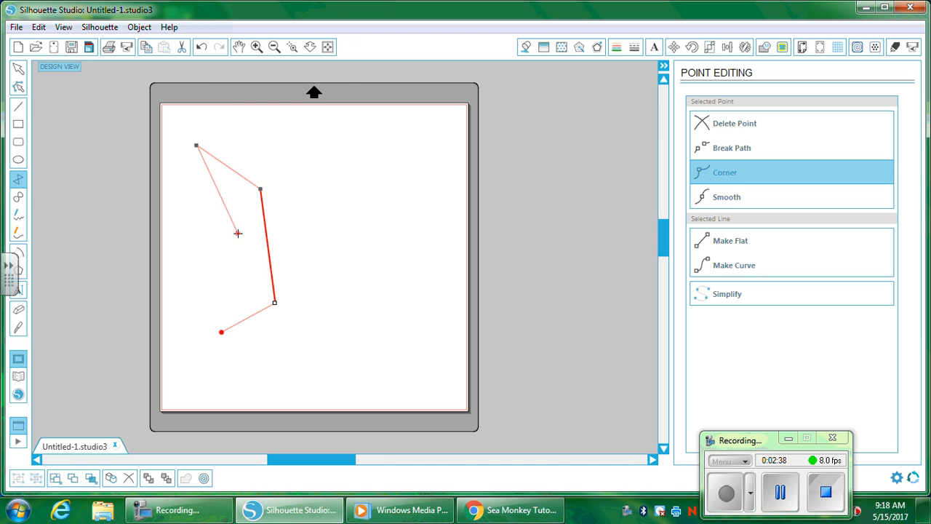
pyautogui.click(239, 235)
pyautogui.click(183, 259)
pyautogui.click(364, 221)
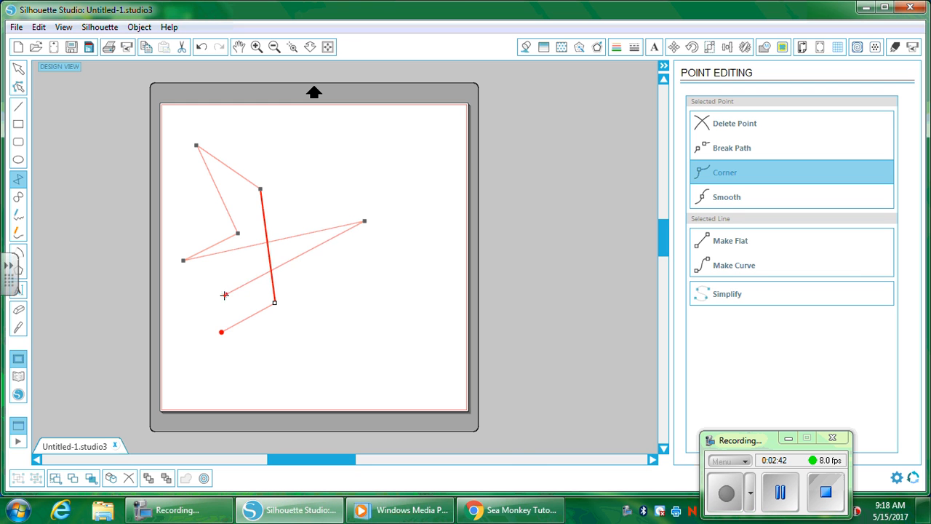
pyautogui.click(221, 333)
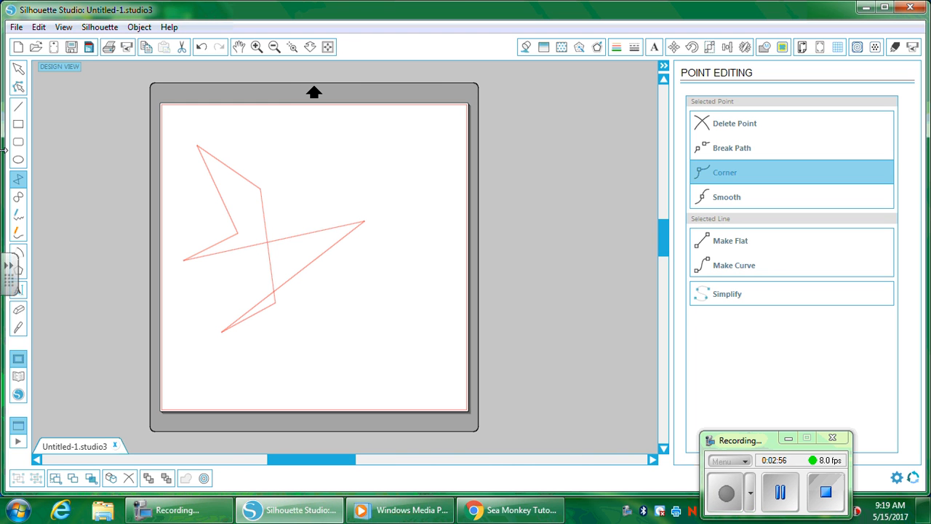
# Draw a closed six-point curved shape like a bent ribbon on the upper right of the page, ending at its starting point
pyautogui.click(19, 198)
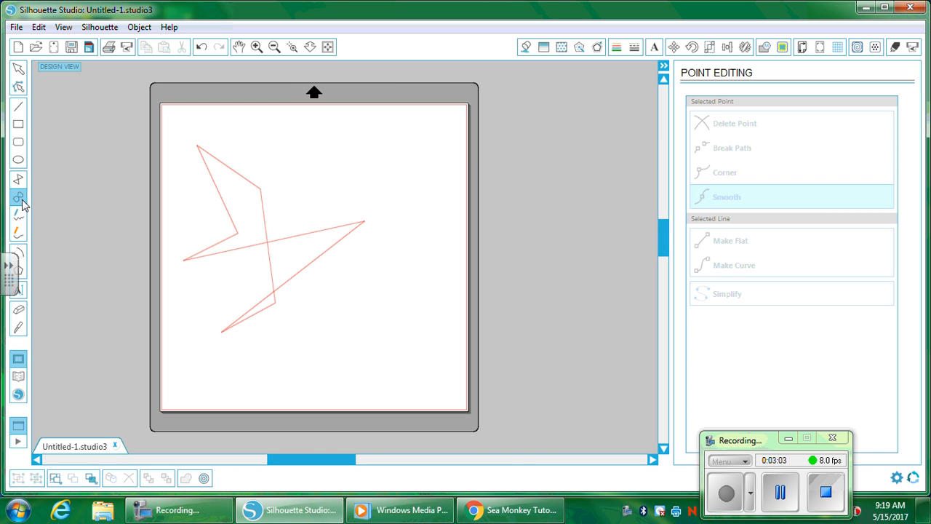
pyautogui.click(339, 166)
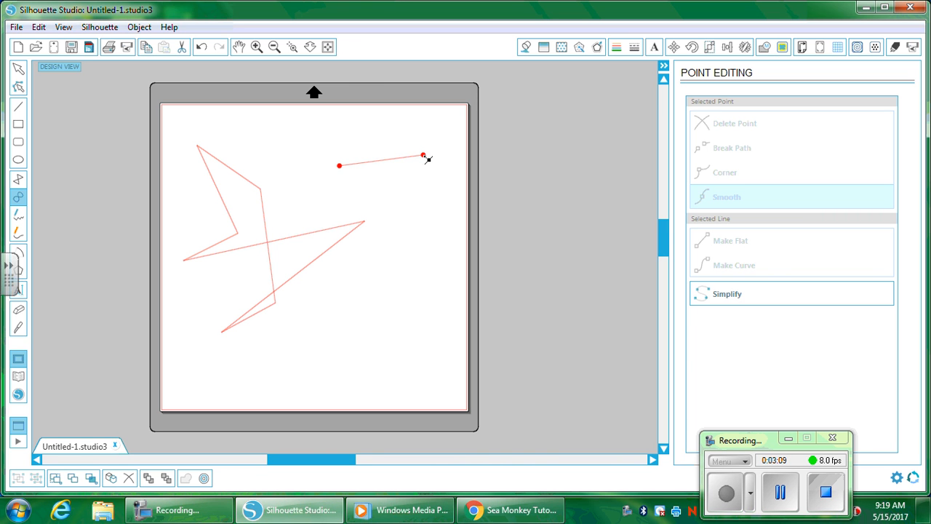
pyautogui.moveTo(424, 156); pyautogui.dragTo(425, 262)
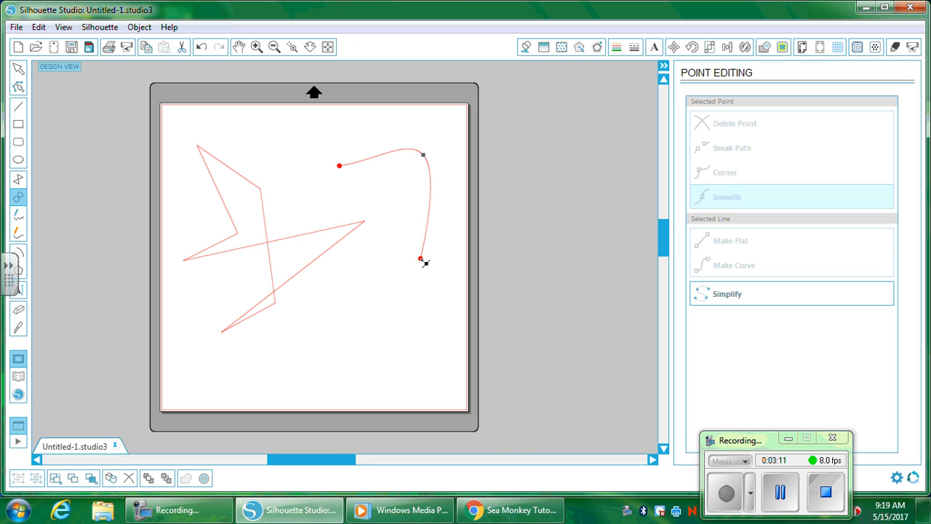
pyautogui.click(412, 189)
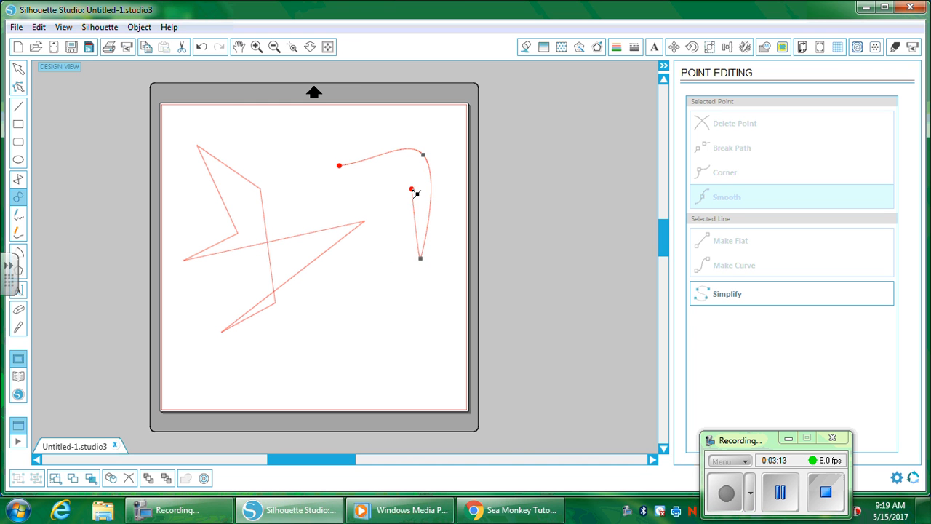
pyautogui.click(328, 198)
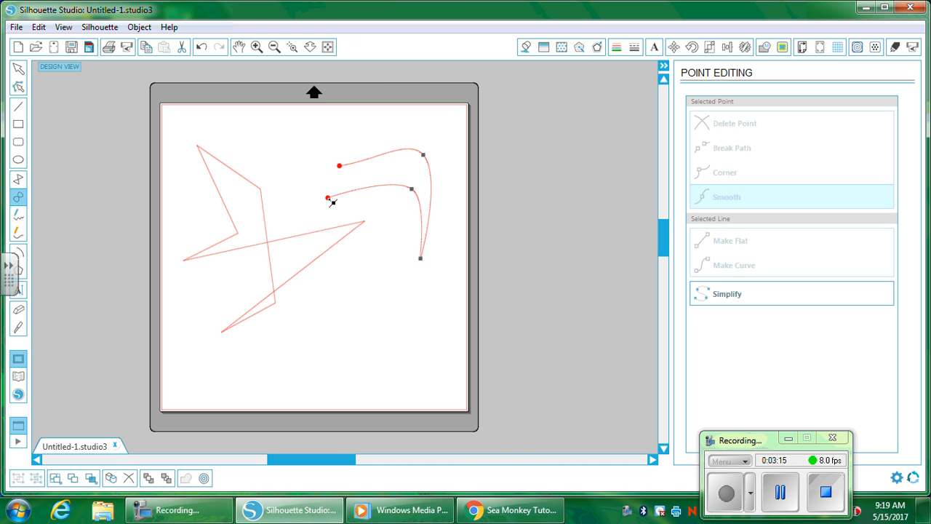
pyautogui.moveTo(272, 148); pyautogui.dragTo(317, 168)
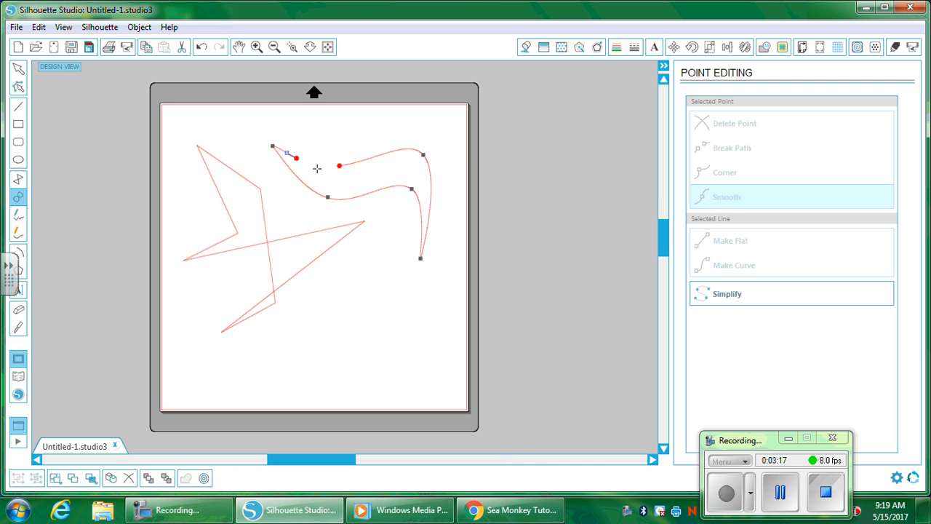
pyautogui.click(339, 166)
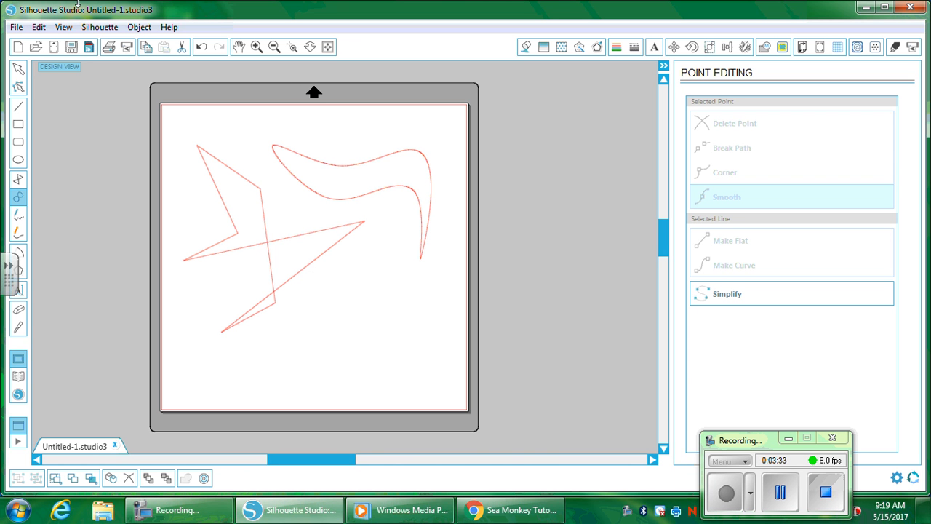
pyautogui.click(18, 67)
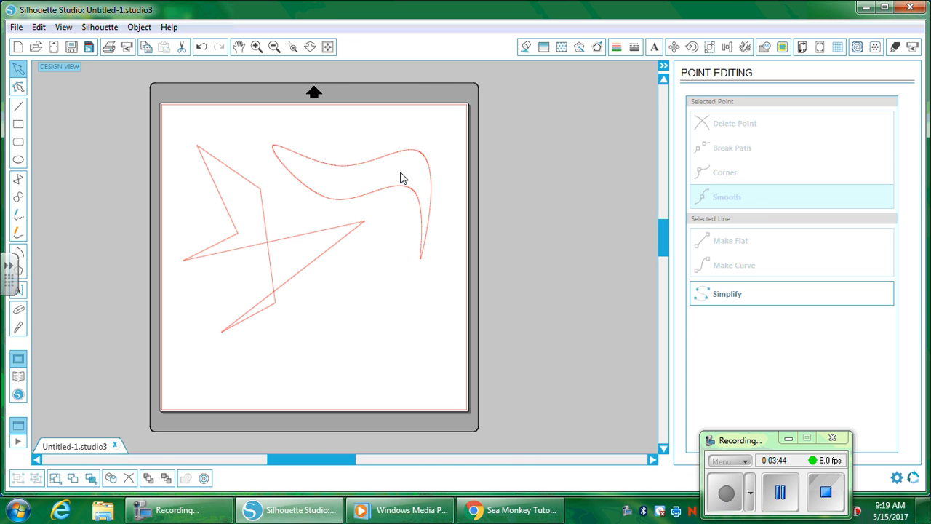
# Erase the part of the polygon's steep edge between its two diagonal lines with the small round eraser, treating unfilled shapes as outlines
pyautogui.click(18, 312)
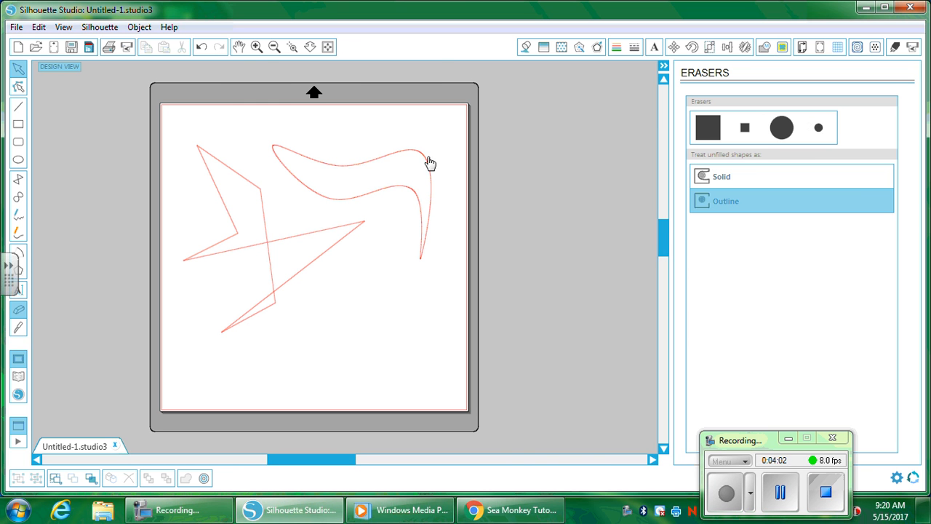
pyautogui.click(819, 130)
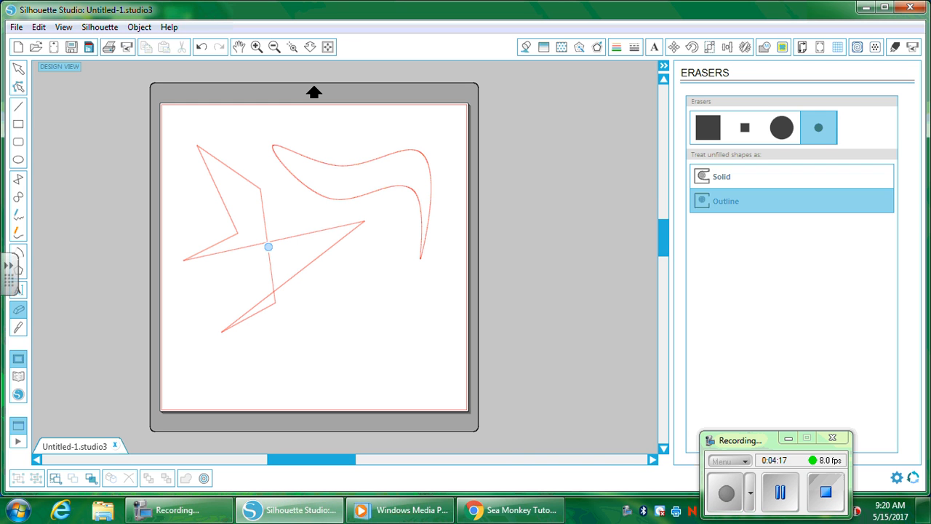
pyautogui.moveTo(268, 250); pyautogui.dragTo(269, 277)
# Trim away the leftover stub of the steep edge above the polygon's lower diagonal using the small round eraser
pyautogui.click(256, 47)
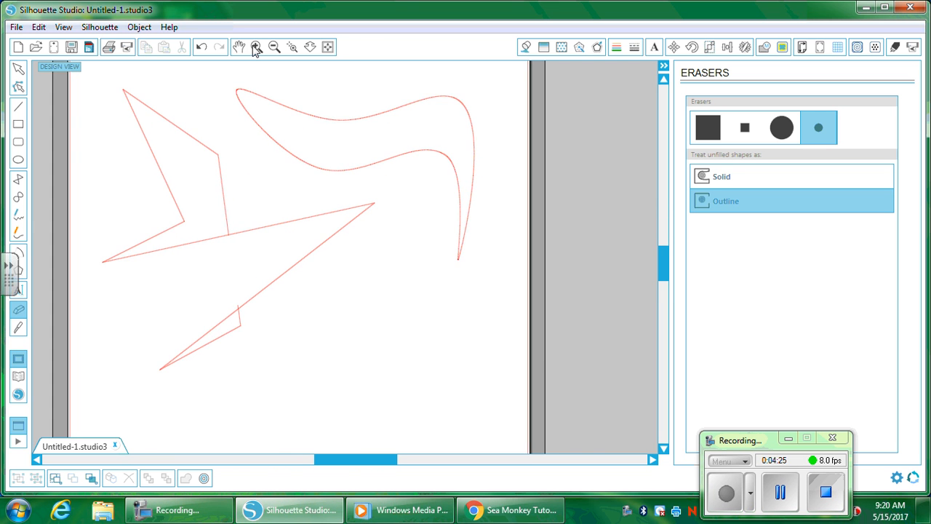
pyautogui.click(256, 47)
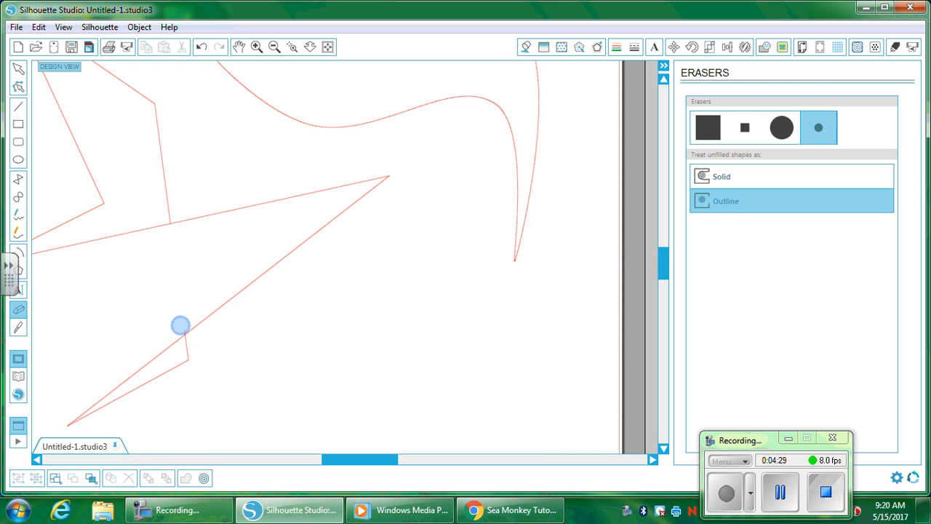
pyautogui.click(181, 326)
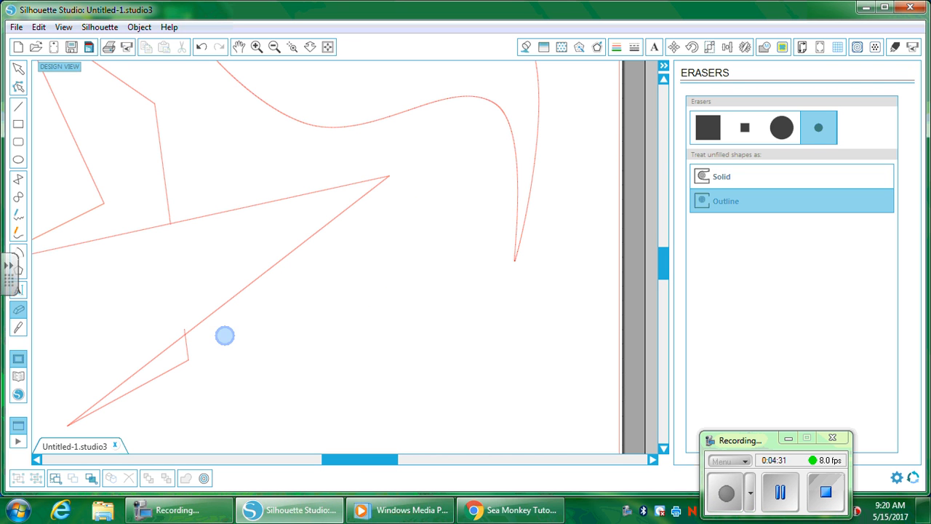
pyautogui.click(783, 130)
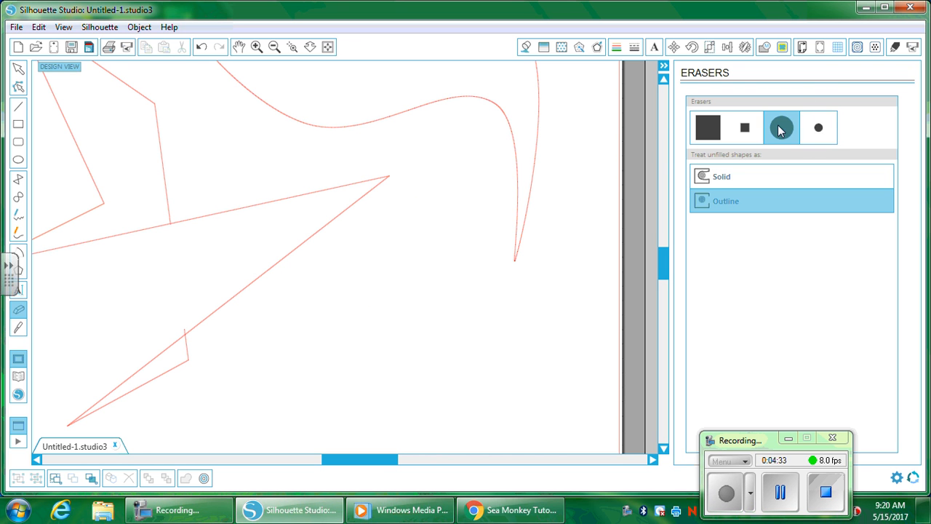
pyautogui.click(822, 130)
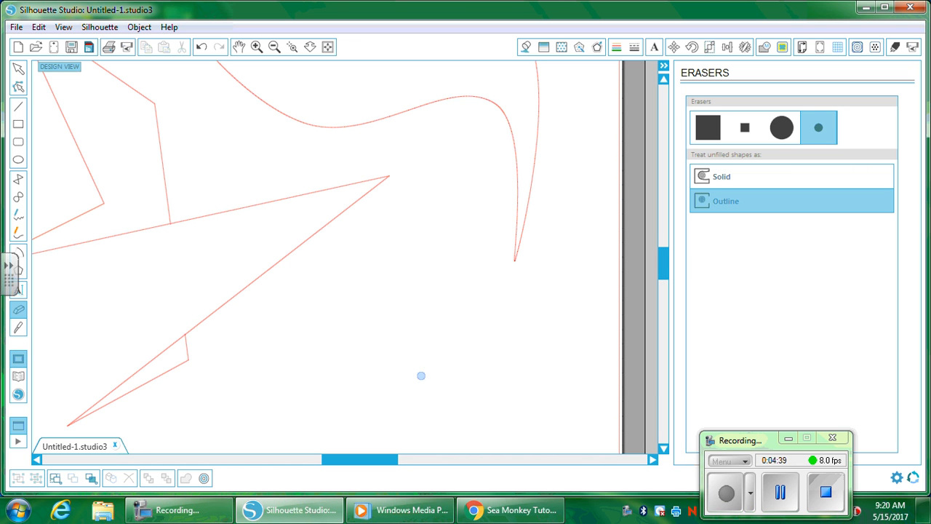
# Draw a freehand squiggly line across the erased gap, joining the two cut ends of the polygon's steep edge
pyautogui.click(20, 216)
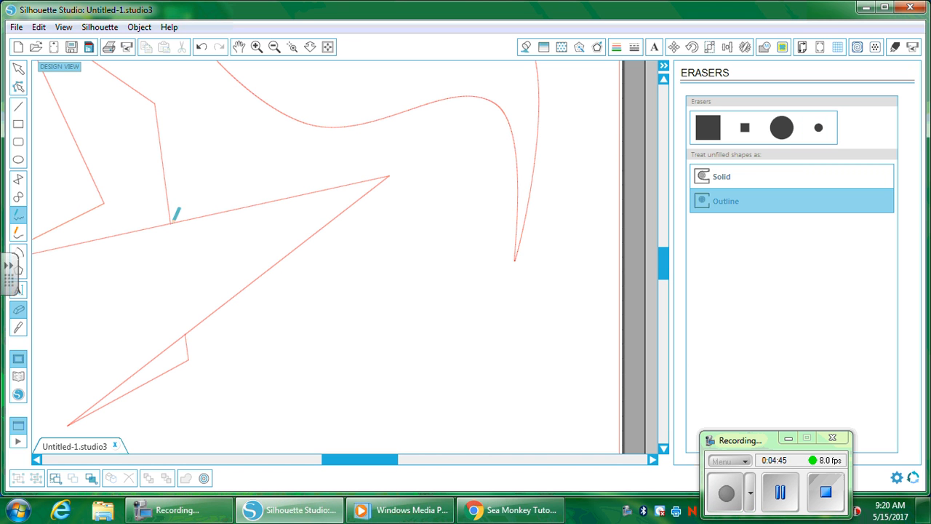
pyautogui.moveTo(171, 222)
pyautogui.mouseDown()
pyautogui.moveTo(158, 248)
pyautogui.moveTo(192, 243)
pyautogui.moveTo(201, 252)
pyautogui.moveTo(145, 263)
pyautogui.moveTo(137, 285)
pyautogui.moveTo(185, 274)
pyautogui.moveTo(185, 292)
pyautogui.moveTo(147, 306)
pyautogui.moveTo(186, 323)
pyautogui.mouseUp()
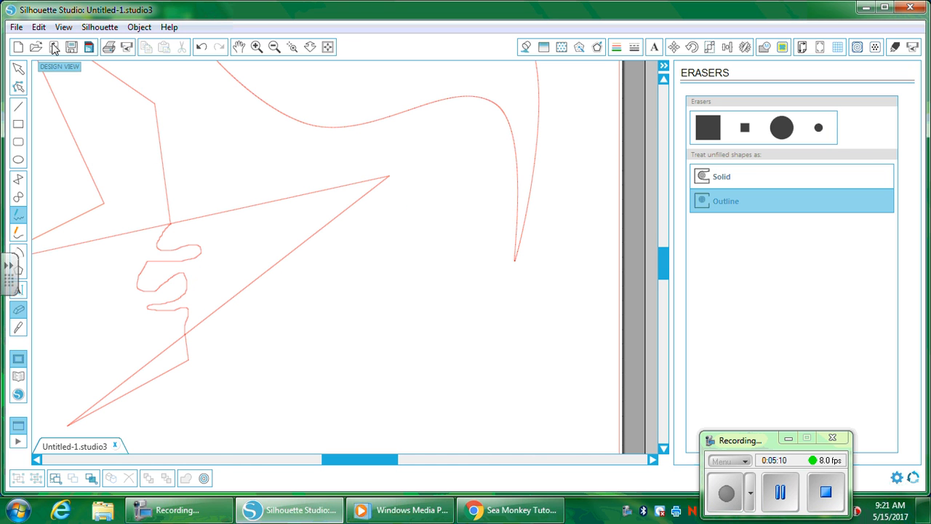
# Delete the freehand squiggle and the partly erased polygon, keeping only the curved shape on the page
pyautogui.click(275, 48)
pyautogui.click(275, 48)
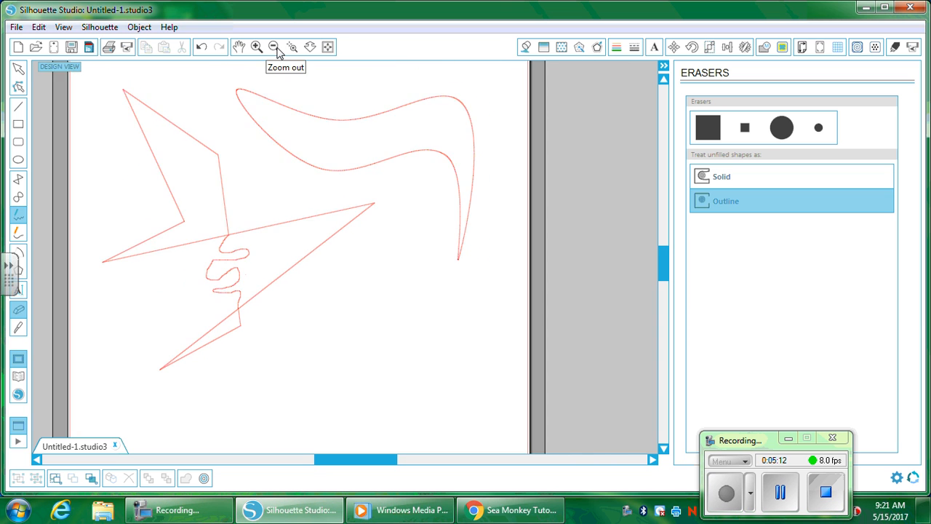
pyautogui.click(275, 48)
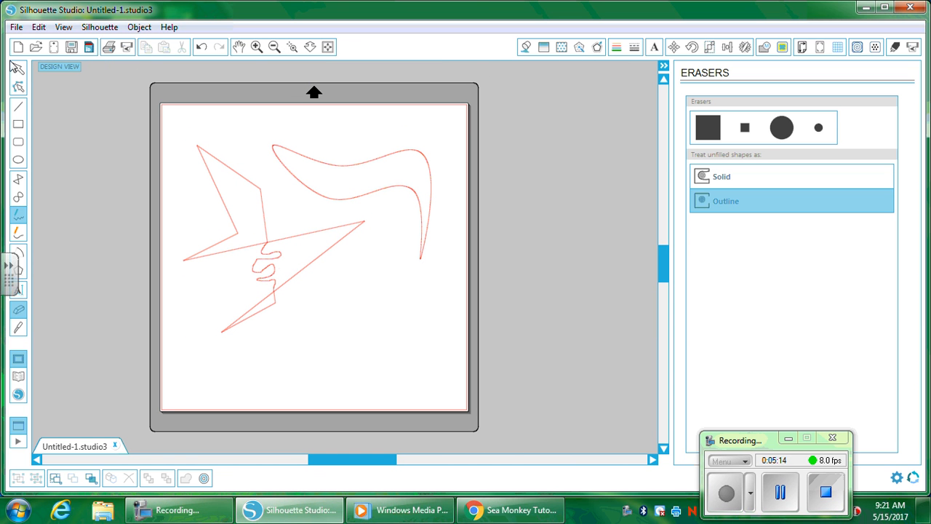
pyautogui.click(18, 69)
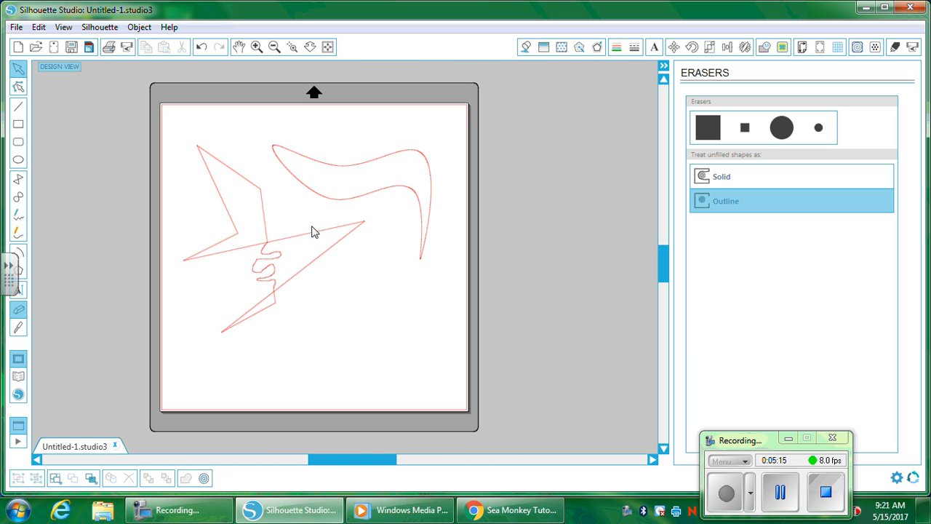
pyautogui.click(261, 252)
pyautogui.press('Delete')
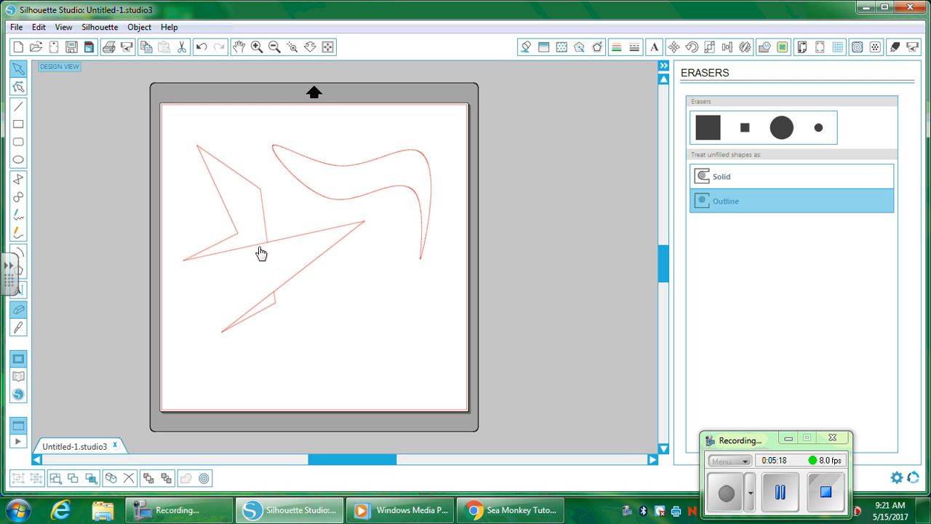
pyautogui.hscroll(-1, 261, 252)
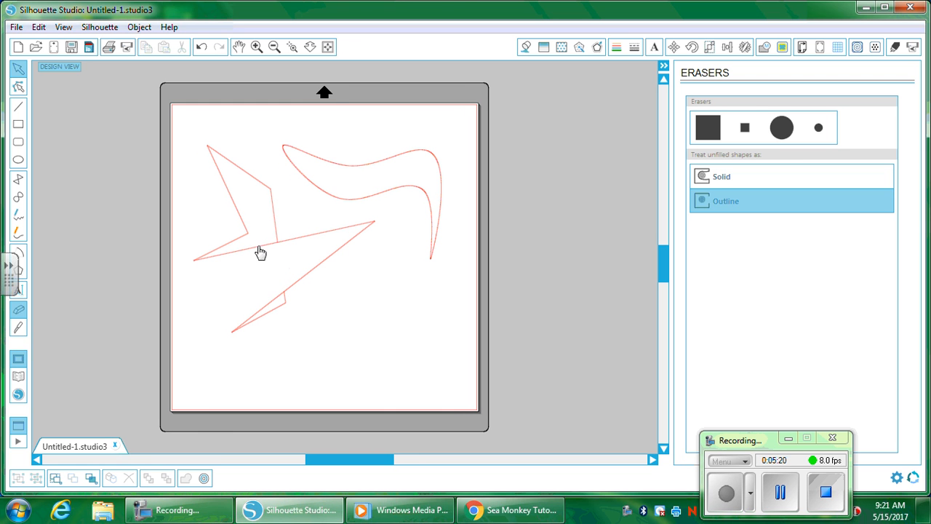
pyautogui.click(279, 247)
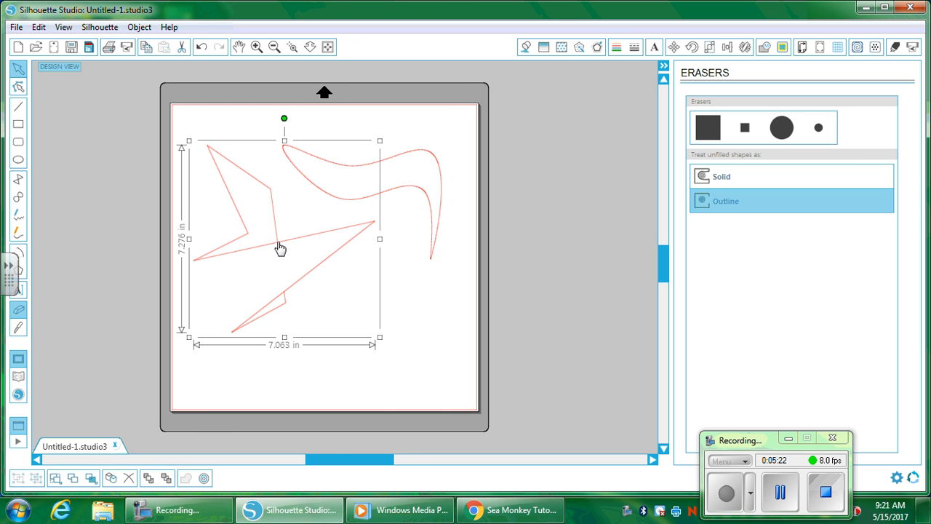
pyautogui.press('Delete')
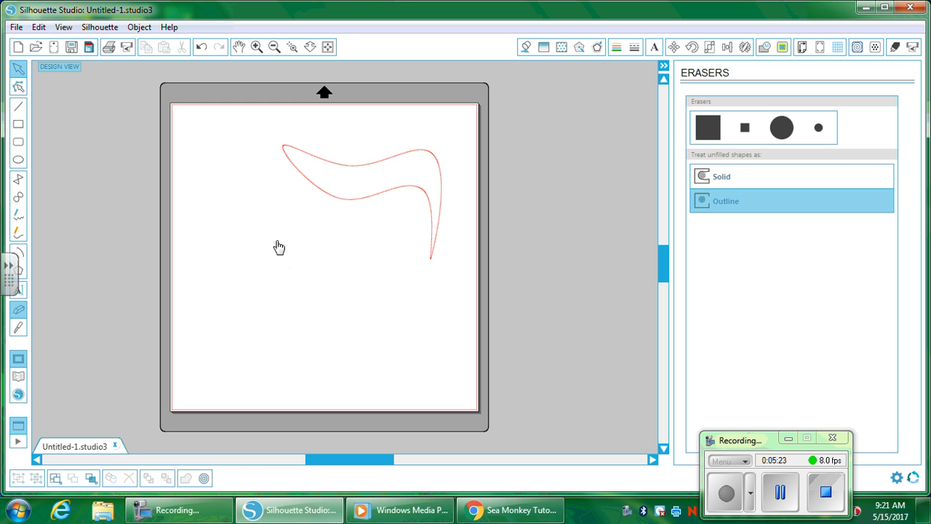
# Add the text "D" in the Aharoni font at 72 pt on the left side of the page
pyautogui.click(24, 290)
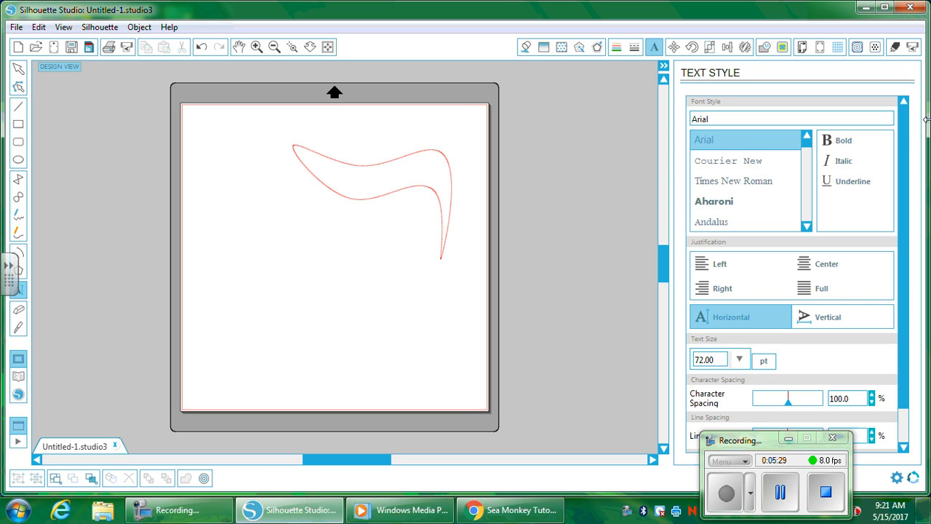
pyautogui.click(715, 207)
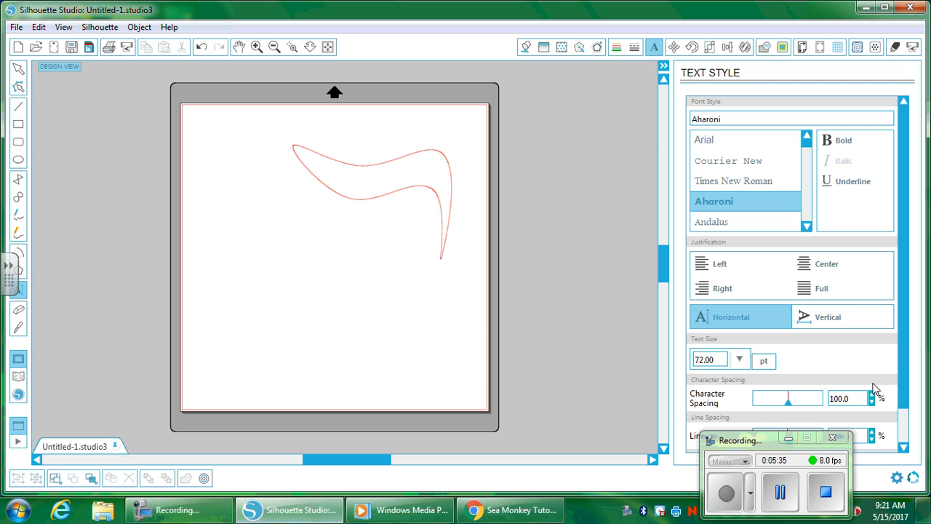
pyautogui.click(219, 260)
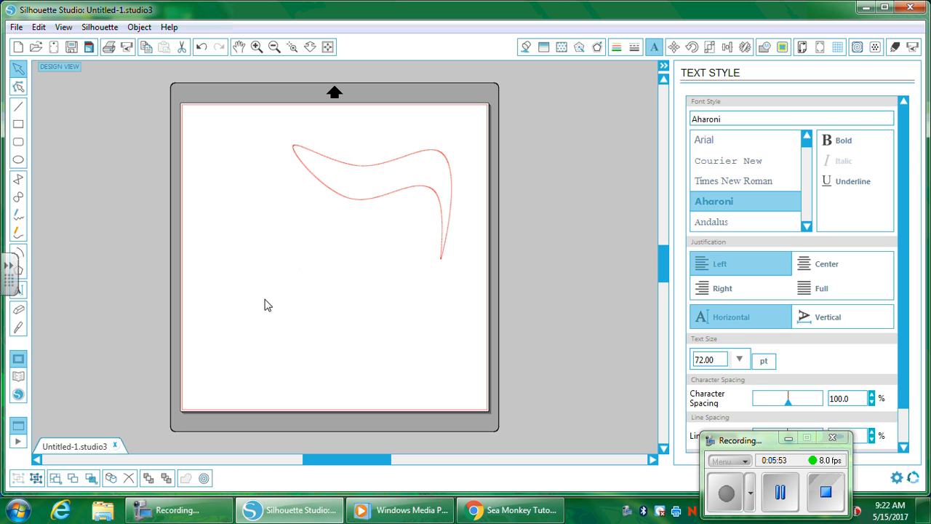
pyautogui.write('D')
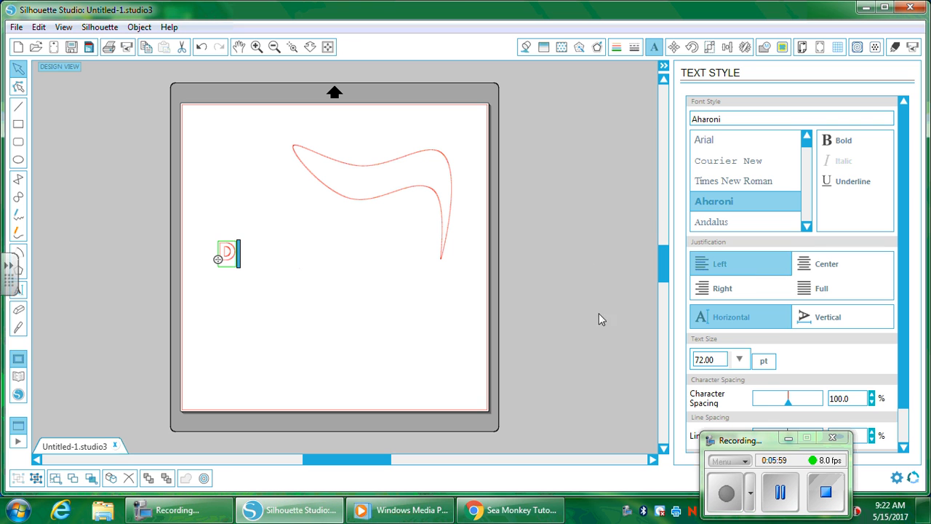
pyautogui.click(275, 277)
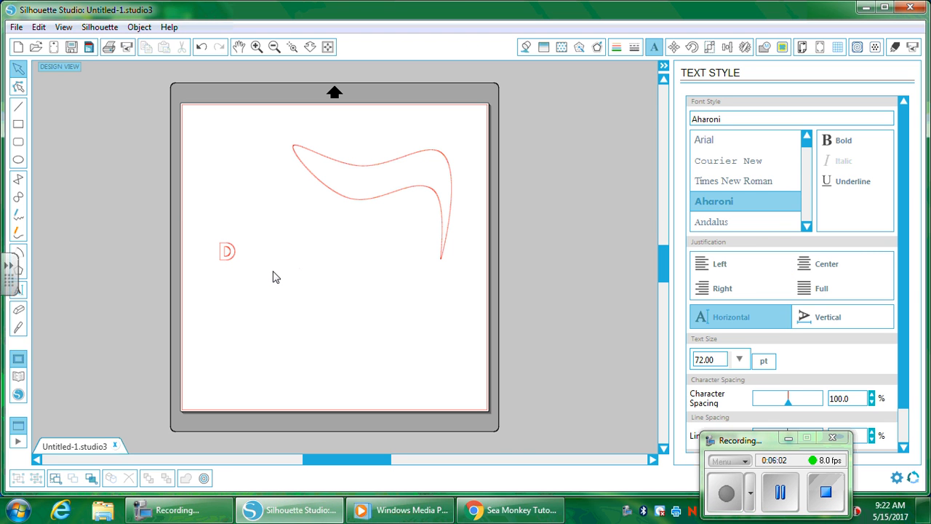
# Set the text font to Arial and the text size to 48 pt
pyautogui.click(709, 144)
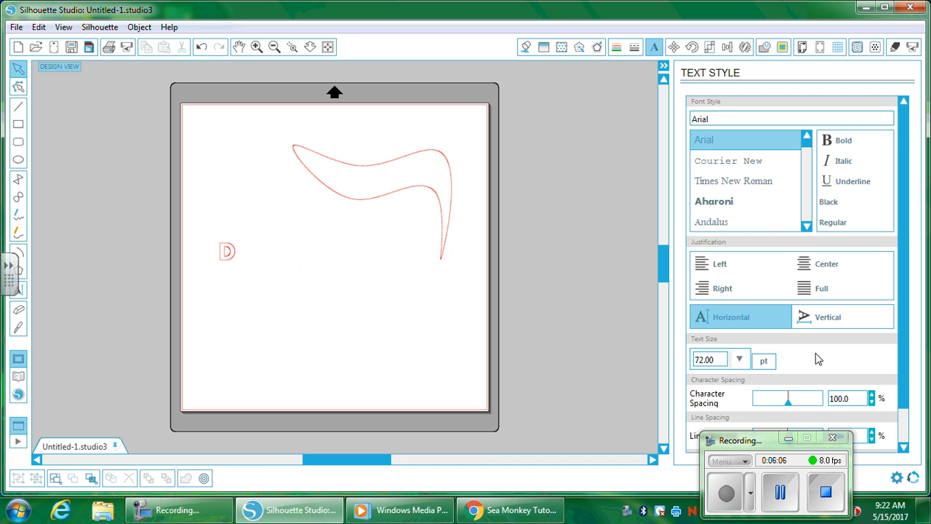
pyautogui.click(740, 360)
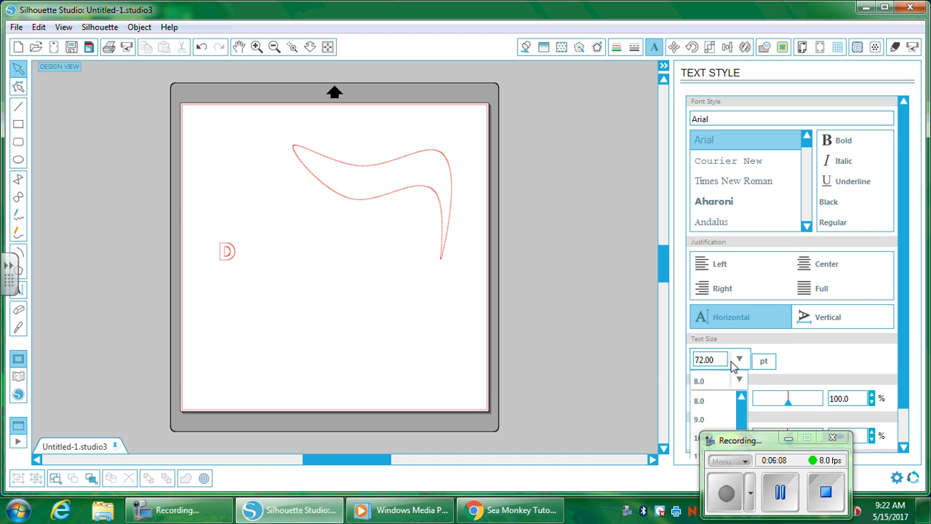
pyautogui.click(740, 360)
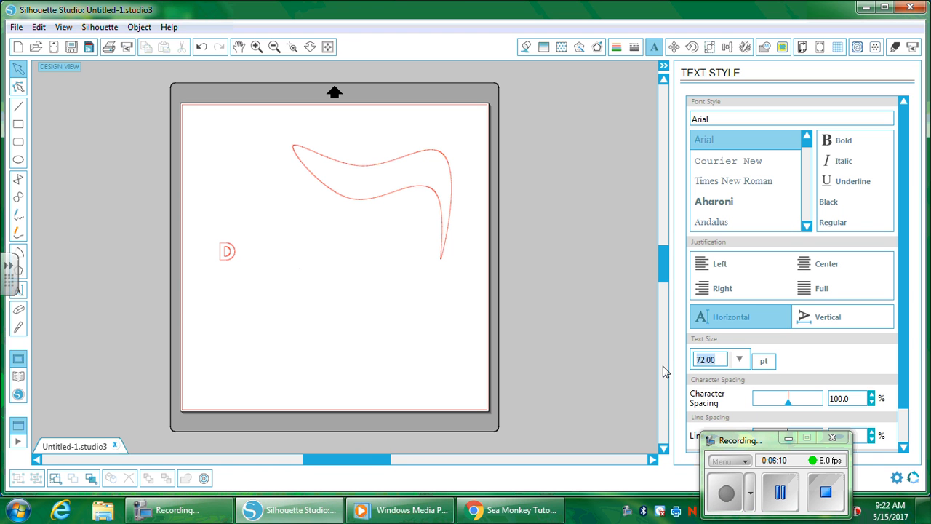
pyautogui.write('48')
# Add a separate text object "onut" in Arial immediately to the right of the letter D
pyautogui.click(25, 288)
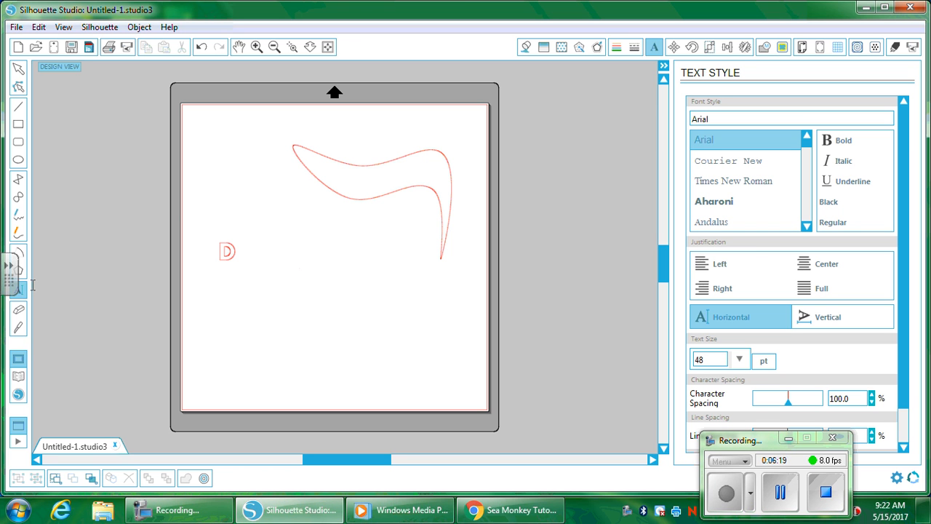
pyautogui.click(244, 251)
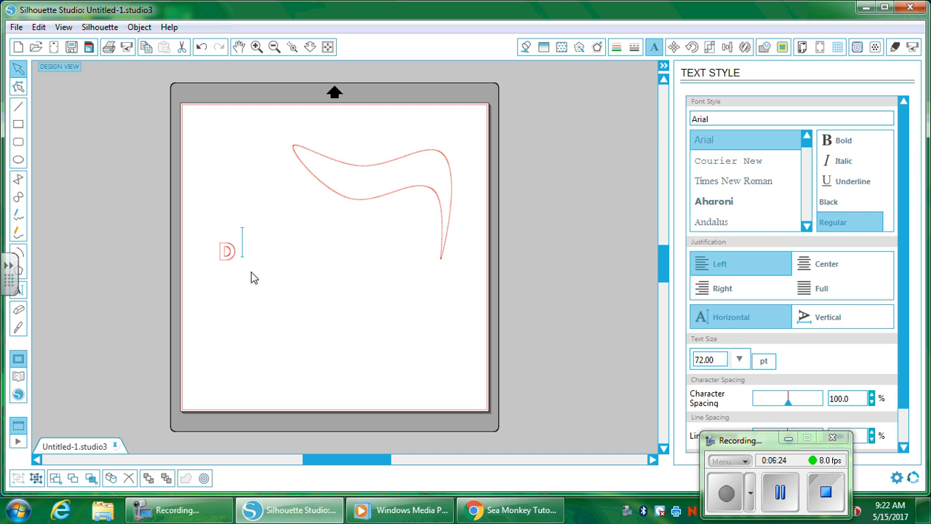
pyautogui.write('onut')
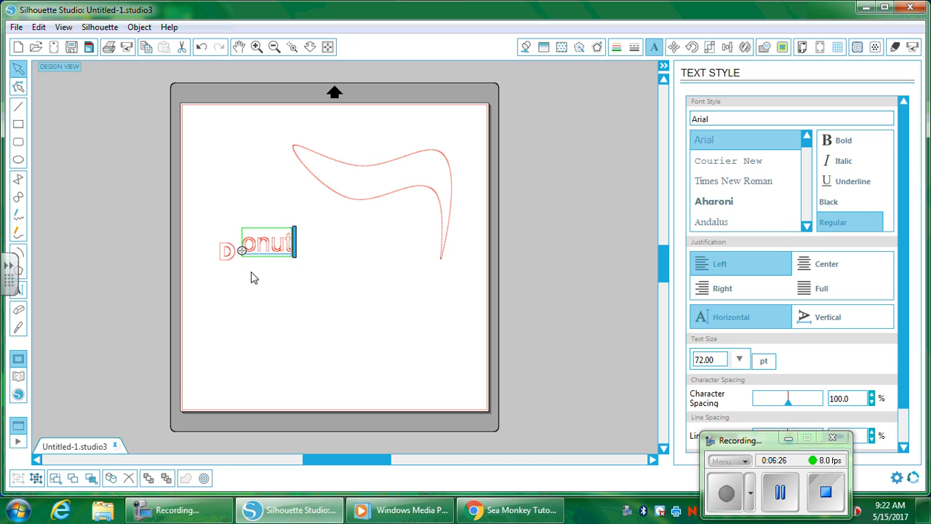
# Set the text "onut" to 48 pt and move it snug against the lower right of the letter D
pyautogui.moveTo(249, 238); pyautogui.dragTo(298, 249)
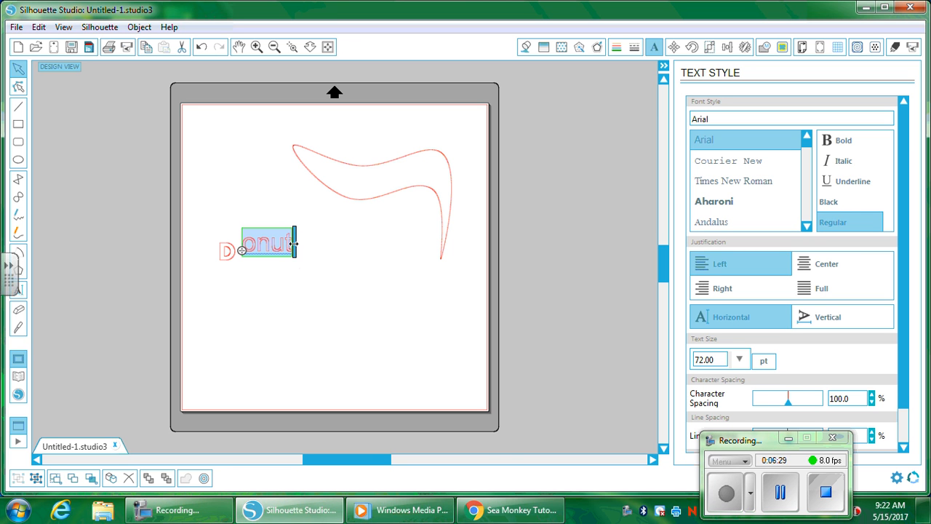
pyautogui.click(739, 359)
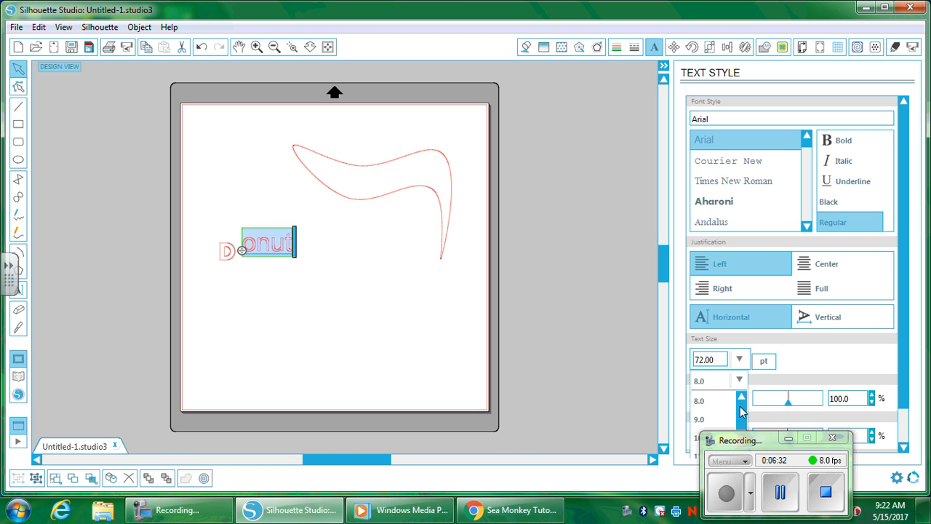
pyautogui.moveTo(742, 409); pyautogui.dragTo(745, 482)
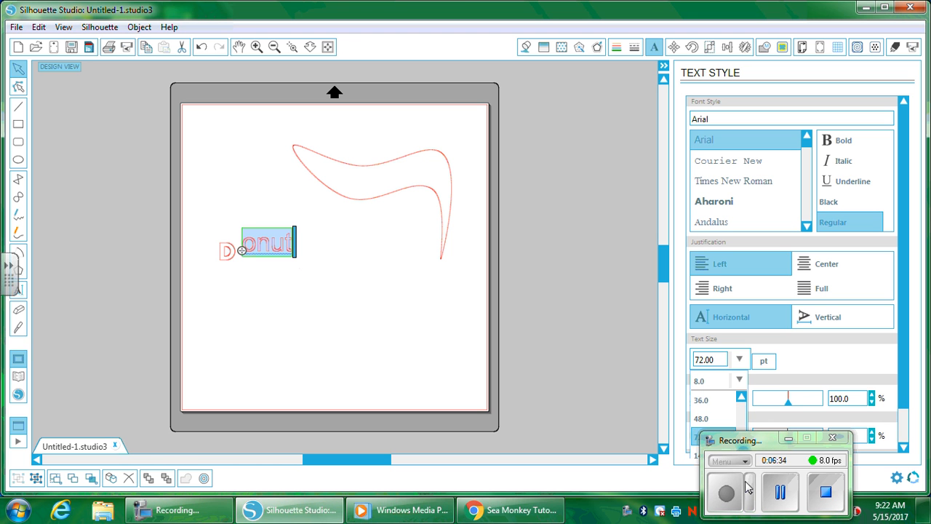
pyautogui.click(701, 419)
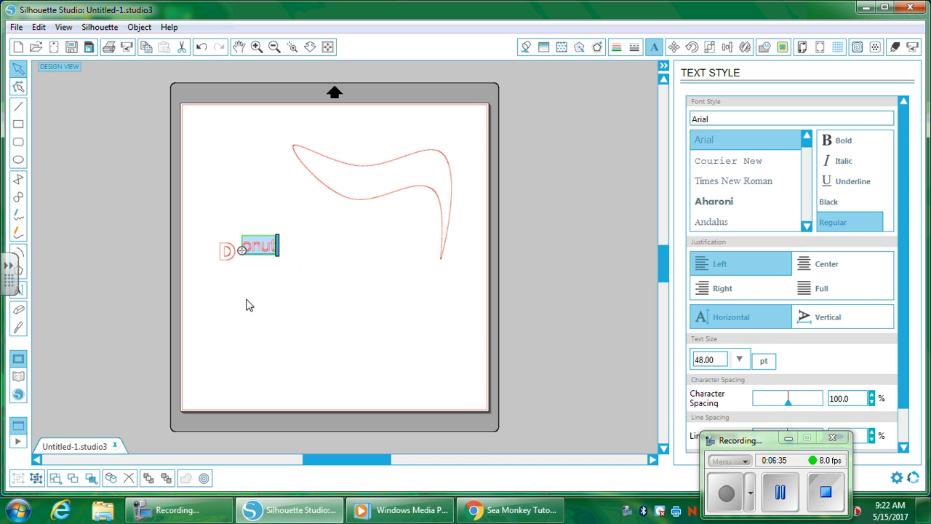
pyautogui.click(303, 293)
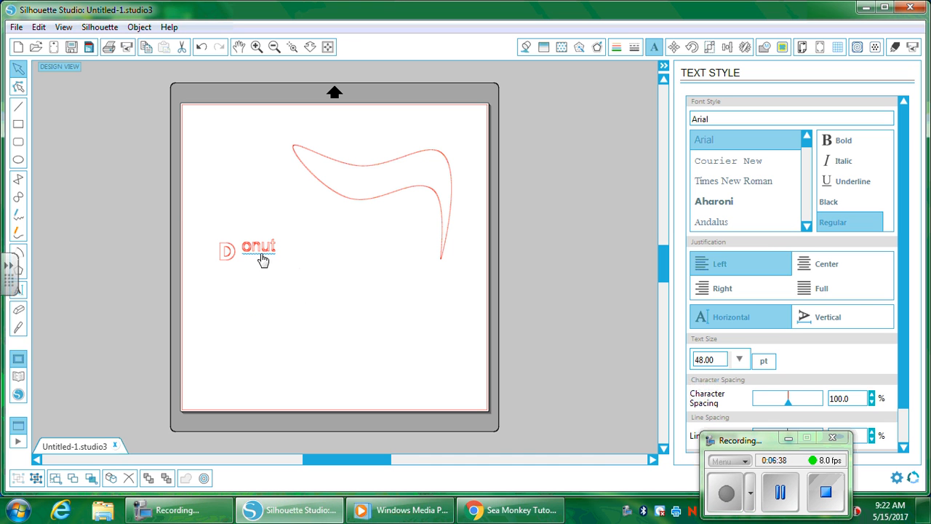
pyautogui.moveTo(263, 260)
pyautogui.mouseDown()
pyautogui.moveTo(266, 272)
pyautogui.moveTo(257, 266)
pyautogui.mouseUp()
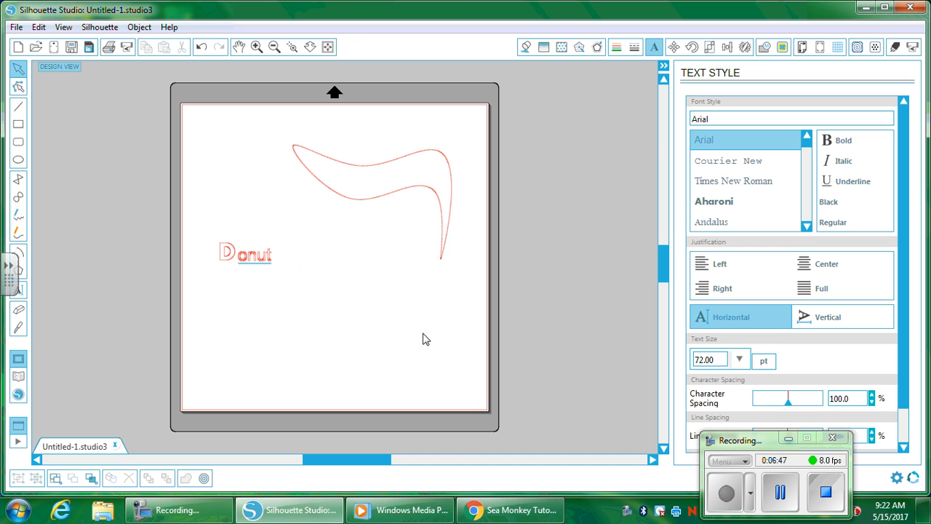
# Replace the letter D with a new "D" text object in Segoe Print at 72 pt, placed to the left of "onut"
pyautogui.click(228, 259)
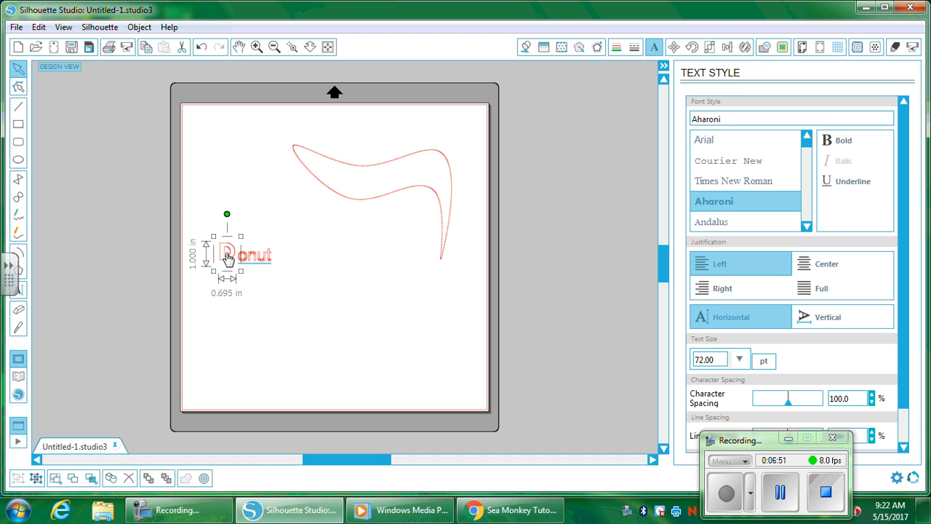
pyautogui.press('Delete')
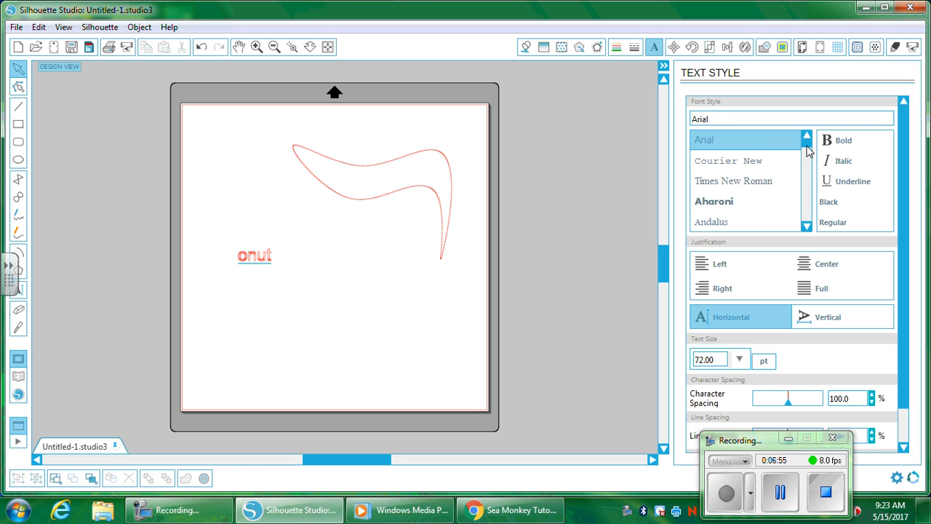
pyautogui.moveTo(808, 151); pyautogui.dragTo(813, 211)
pyautogui.click(742, 161)
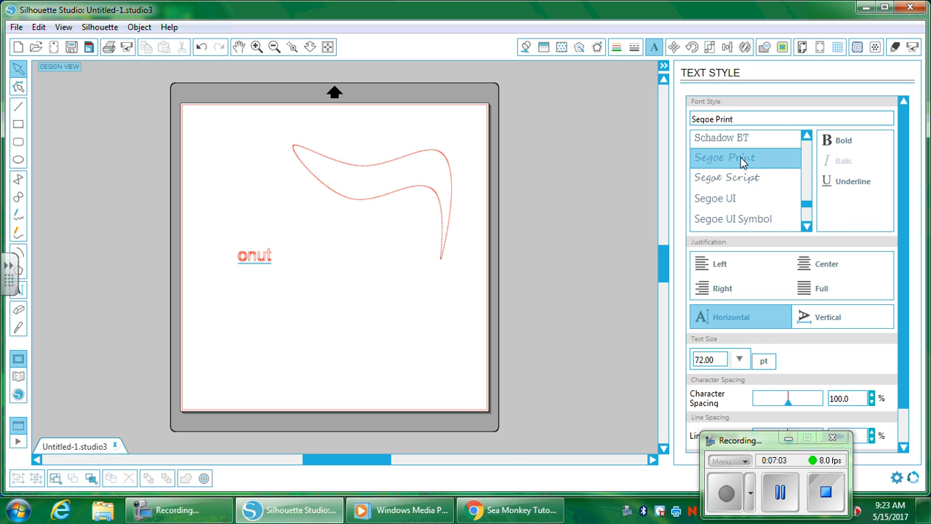
pyautogui.click(20, 289)
pyautogui.click(206, 265)
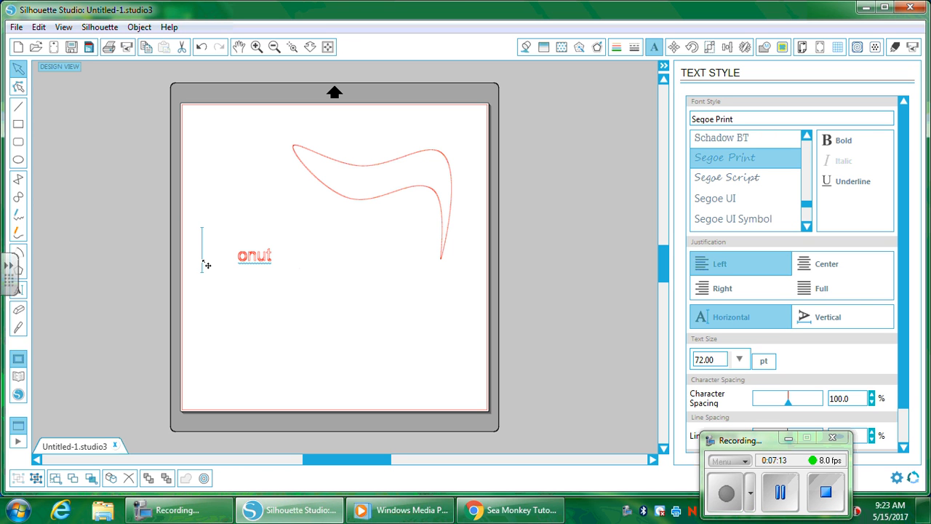
pyautogui.write('D')
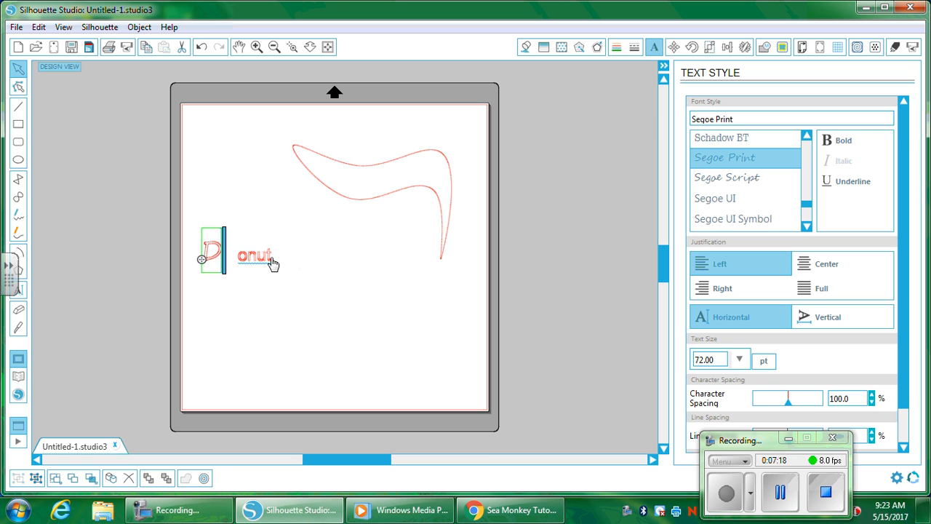
# Set the text size of the new letter D to 144 pt
pyautogui.doubleClick(207, 249)
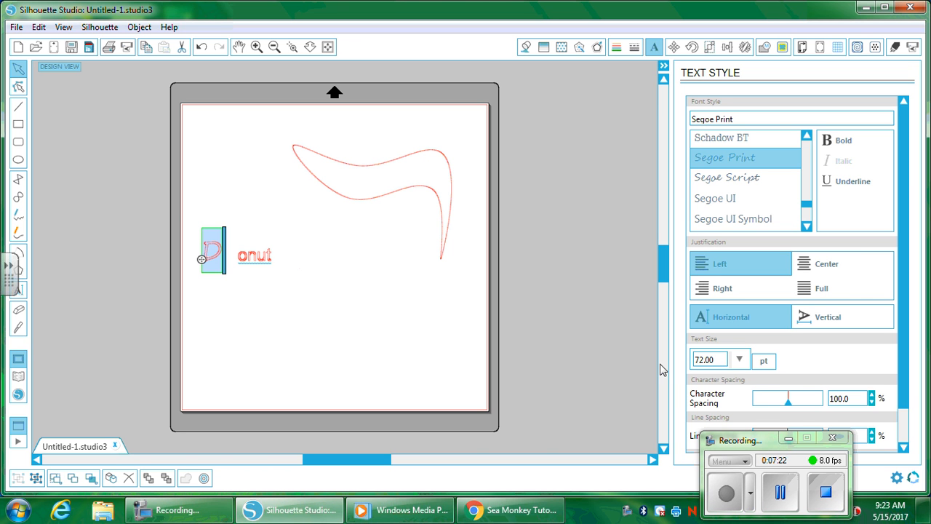
pyautogui.click(740, 359)
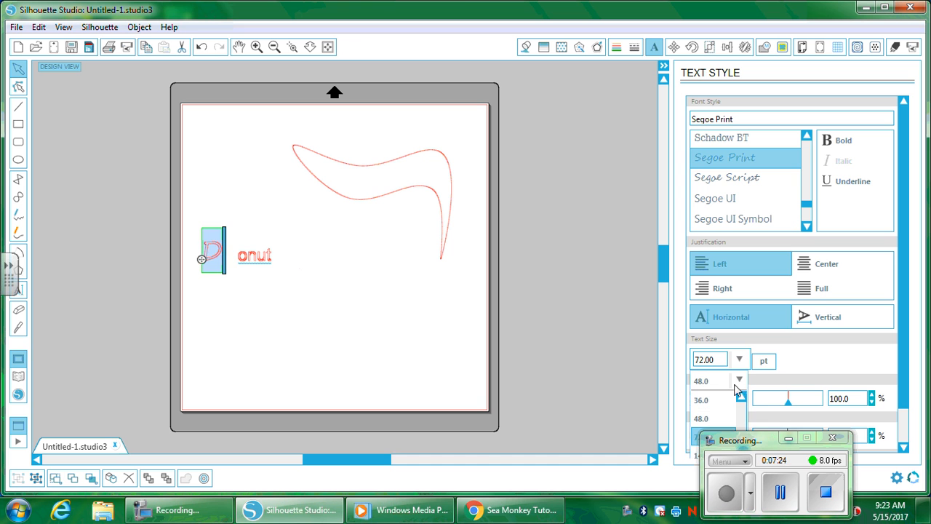
pyautogui.click(697, 457)
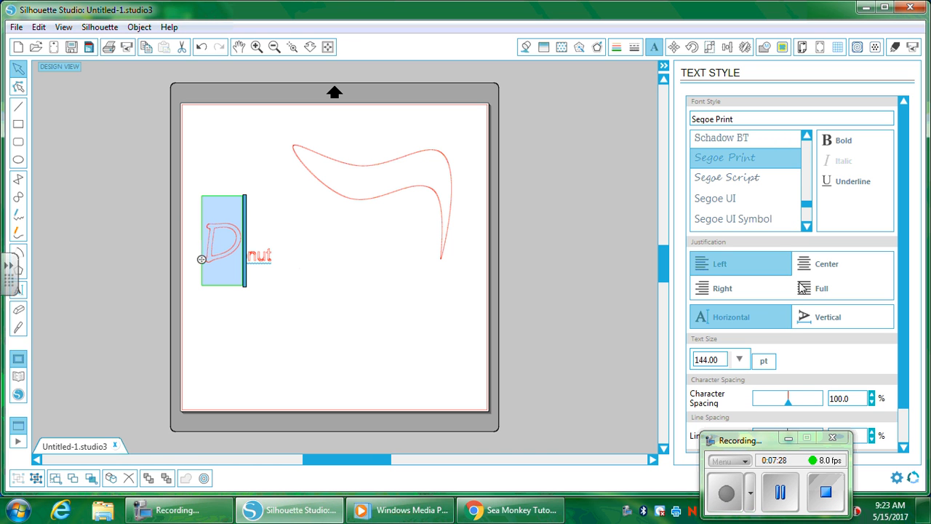
# Try the Schadow BT font on the letter D, return it to Segoe Print and deselect it
pyautogui.click(741, 138)
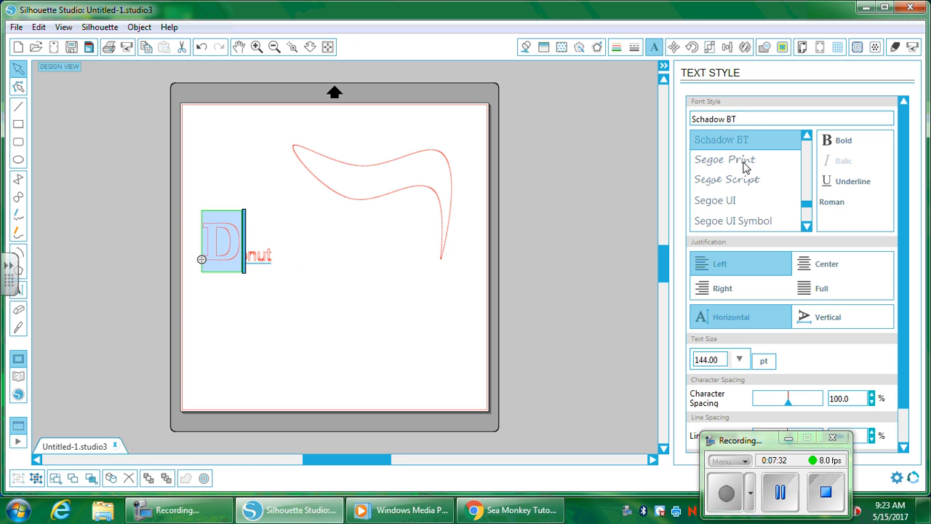
pyautogui.click(744, 162)
pyautogui.click(332, 296)
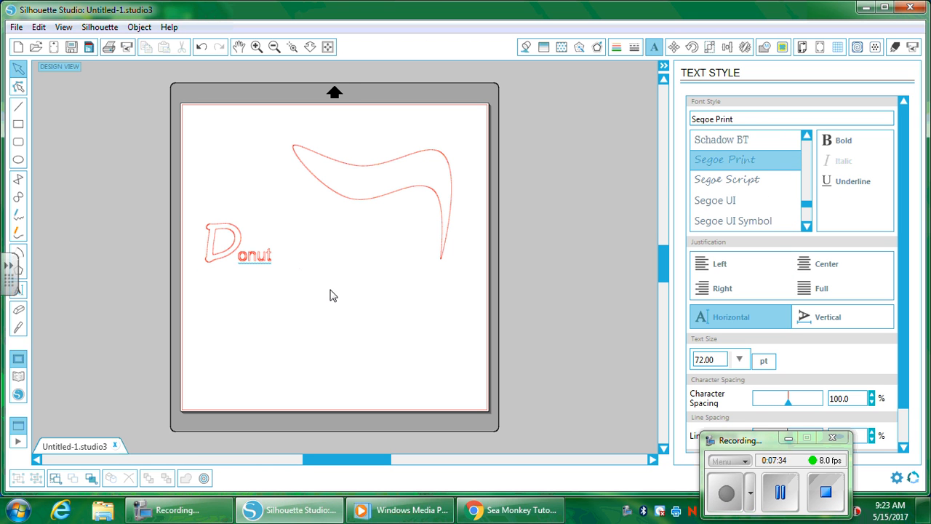
# With no object selected, set the text font to Segoe UI Symbol
pyautogui.click(705, 203)
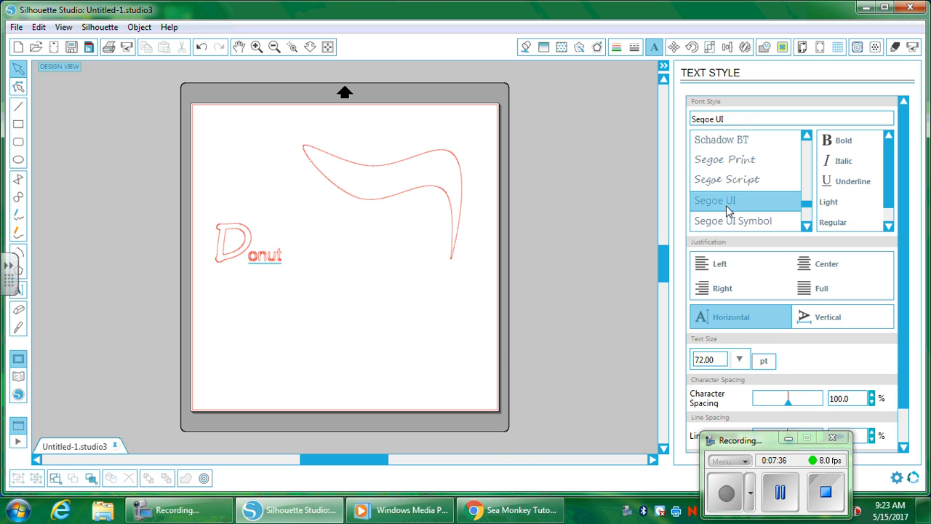
pyautogui.click(747, 220)
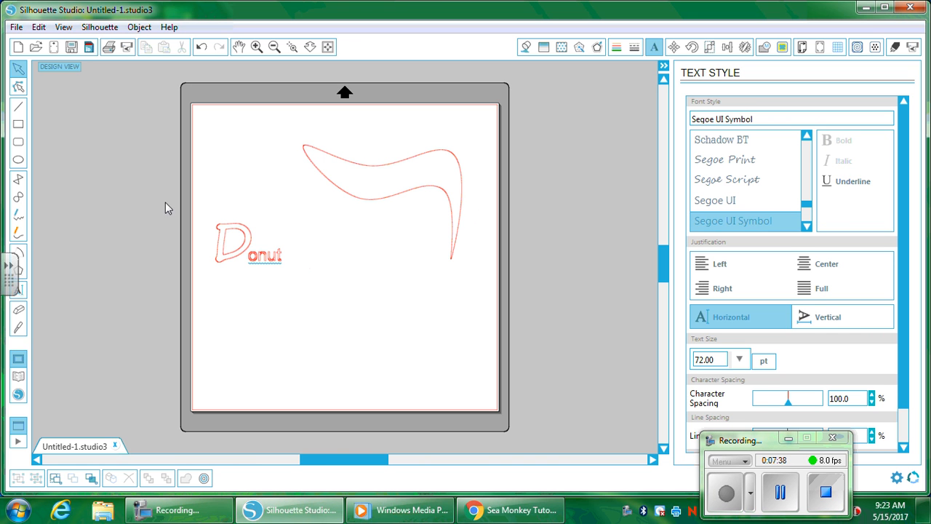
# Move the letter D and the text "onut" beneath the curved shape near the page's centre, with "onut" to the right of the D
pyautogui.click(239, 247)
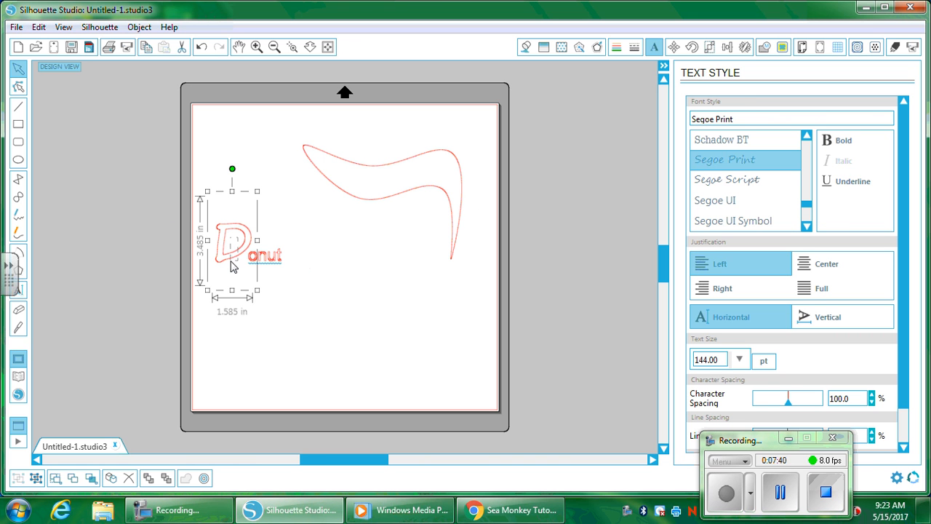
pyautogui.moveTo(233, 258); pyautogui.dragTo(334, 240)
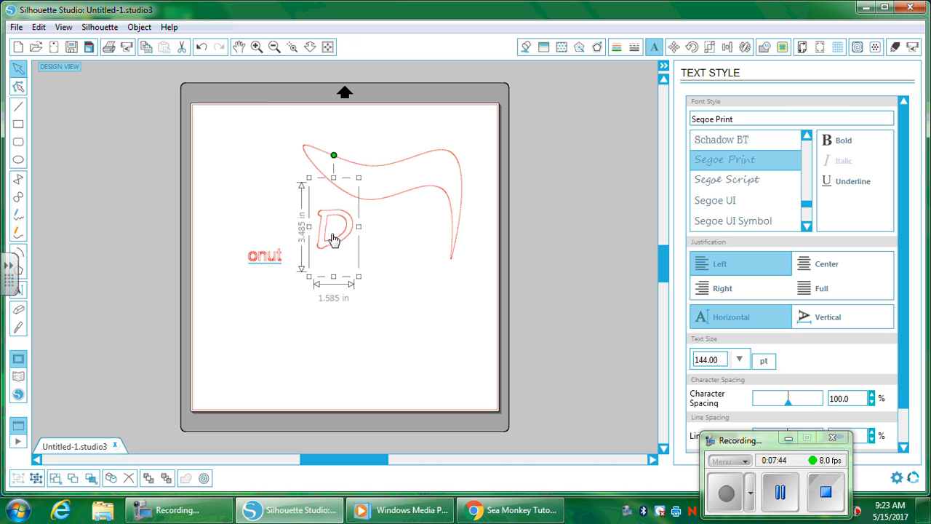
pyautogui.moveTo(266, 260); pyautogui.dragTo(376, 248)
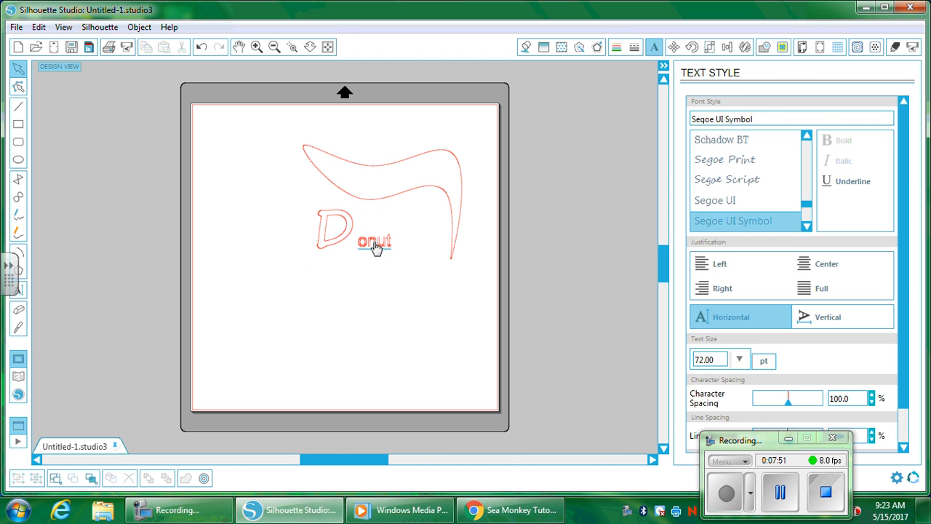